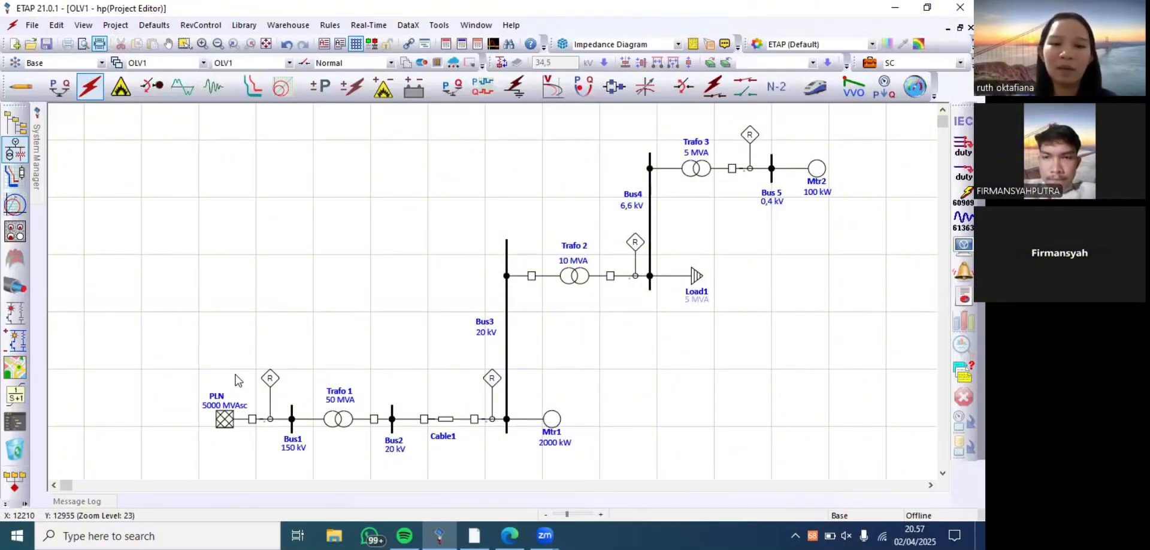
Review the voltage rating and short-circuit data of the PLN power grid, then close its editor
double_click(223, 419)
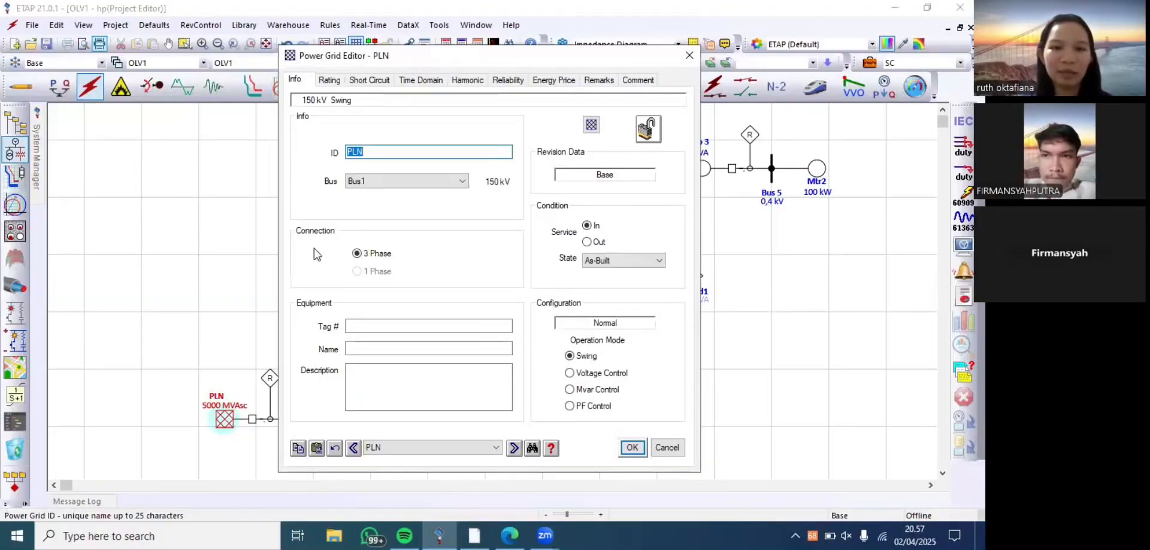
left_click(330, 80)
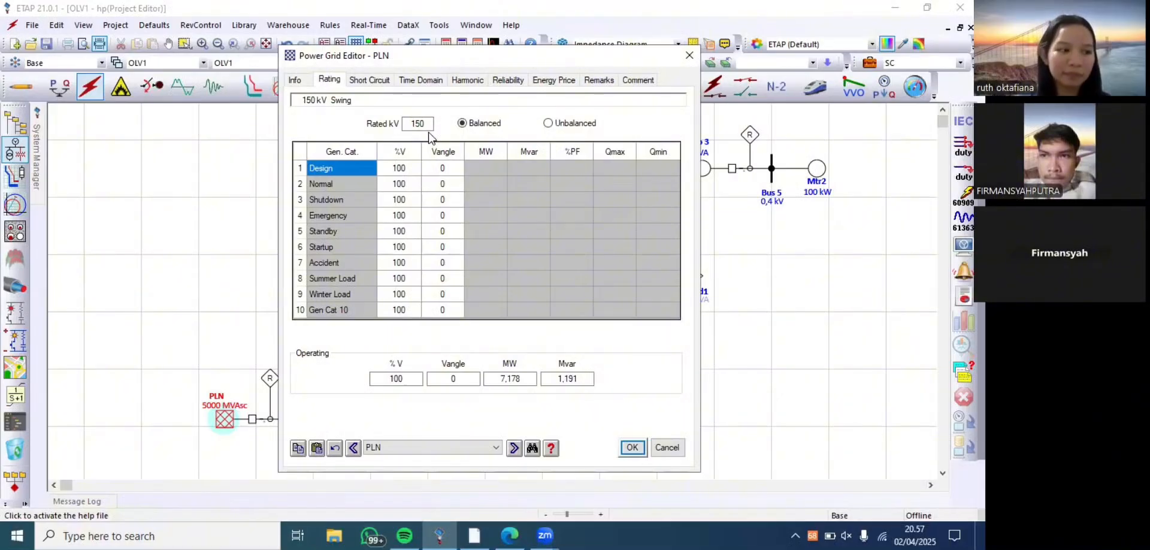
left_click(386, 87)
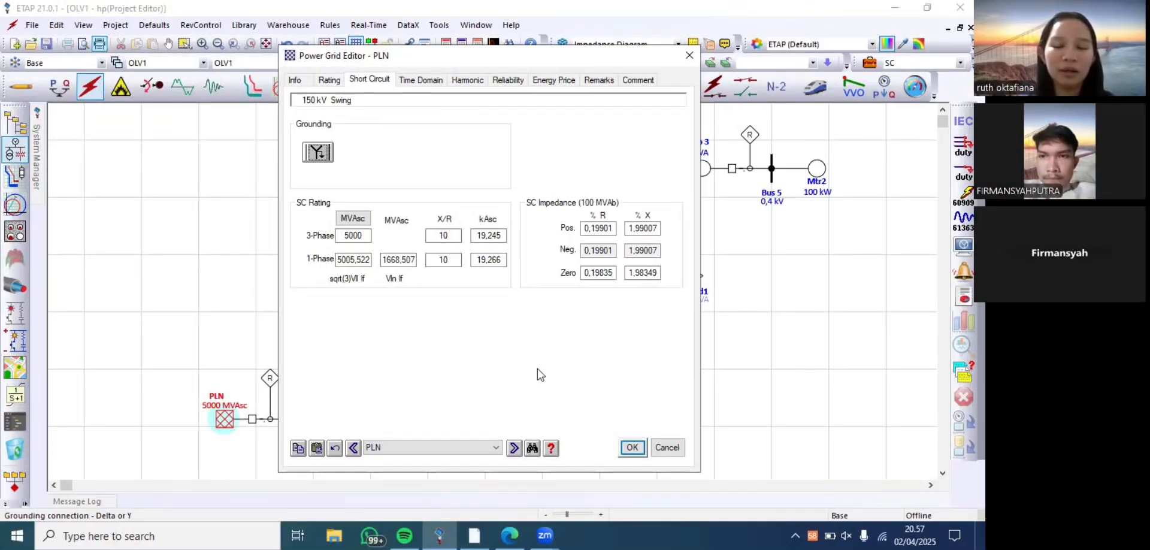
left_click(623, 444)
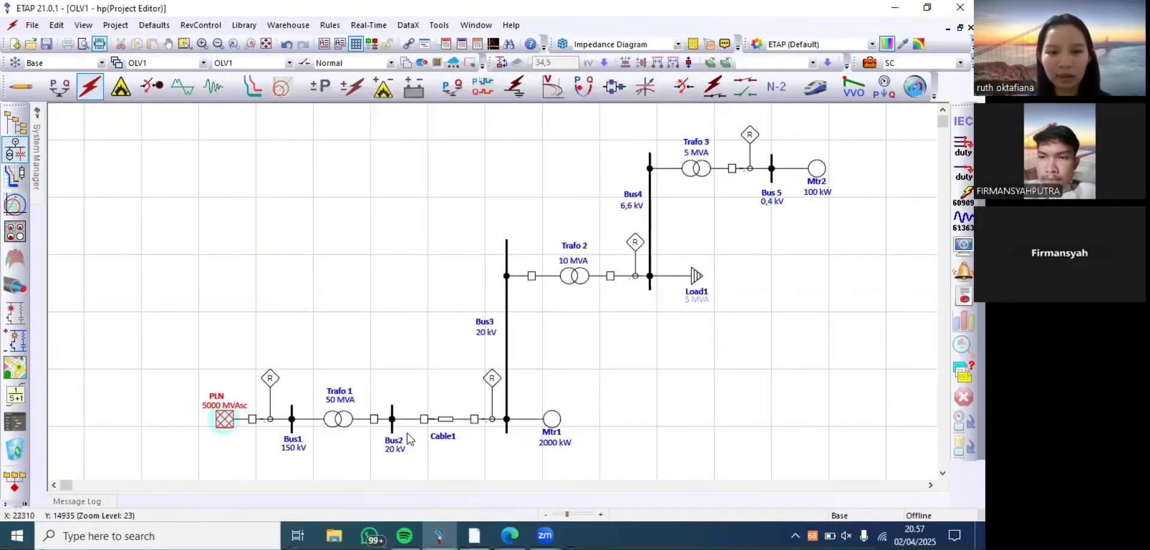
Inspect the rating data of high-voltage circuit breaker CB 1 between PLN and Bus1
double_click(252, 419)
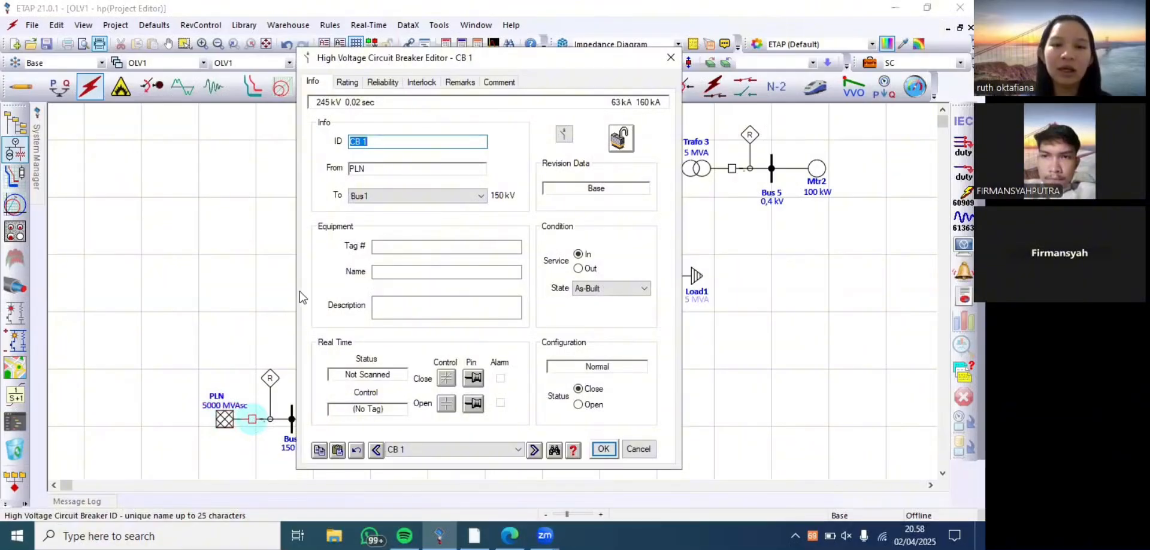
left_click(348, 82)
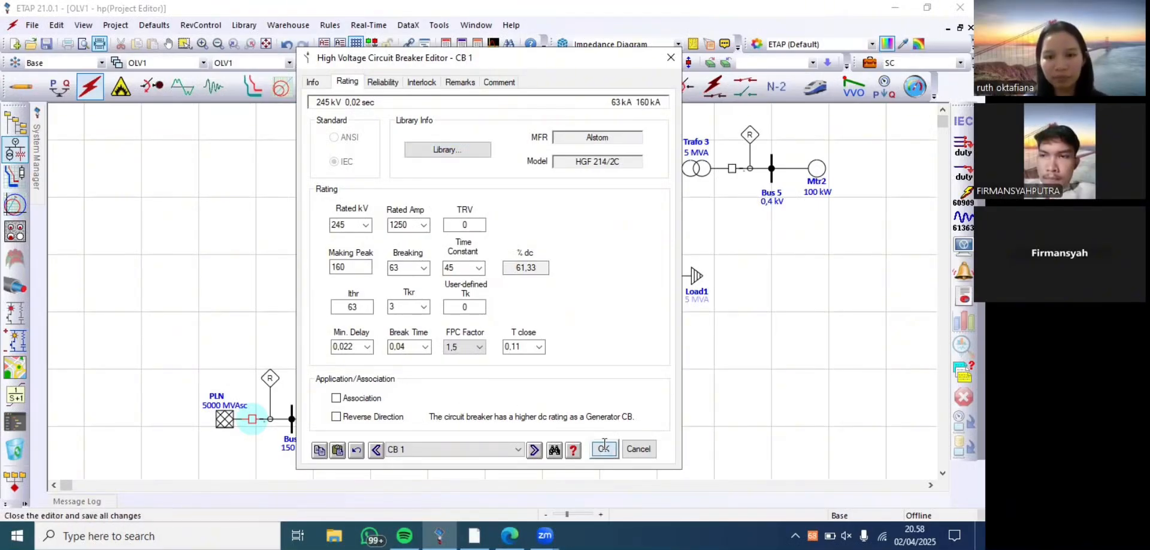
left_click(603, 449)
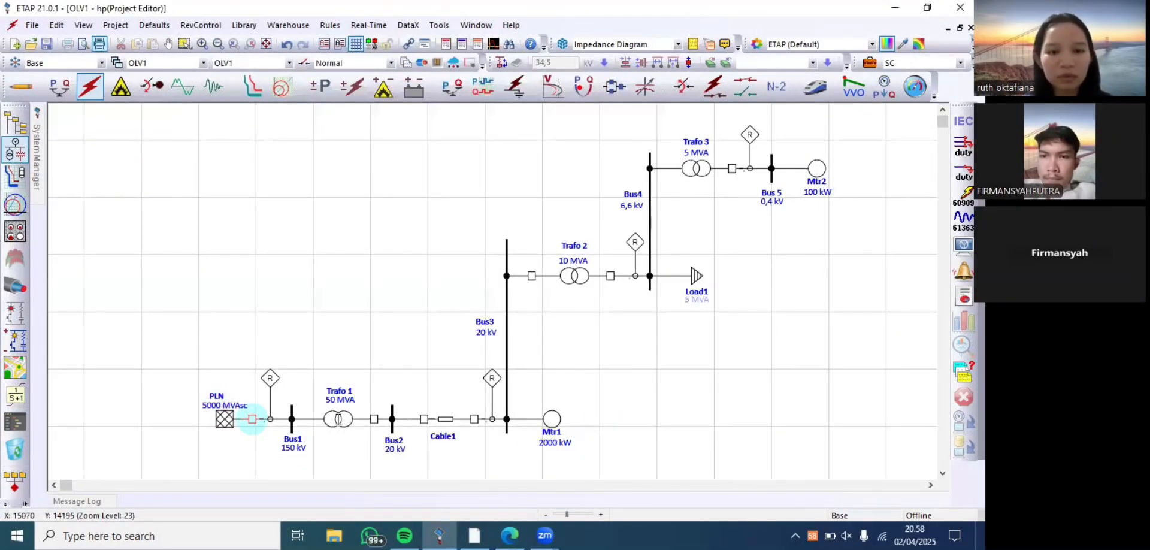
Review the voltage and power ratings and the impedance data of transformer Trafo 1
double_click(339, 420)
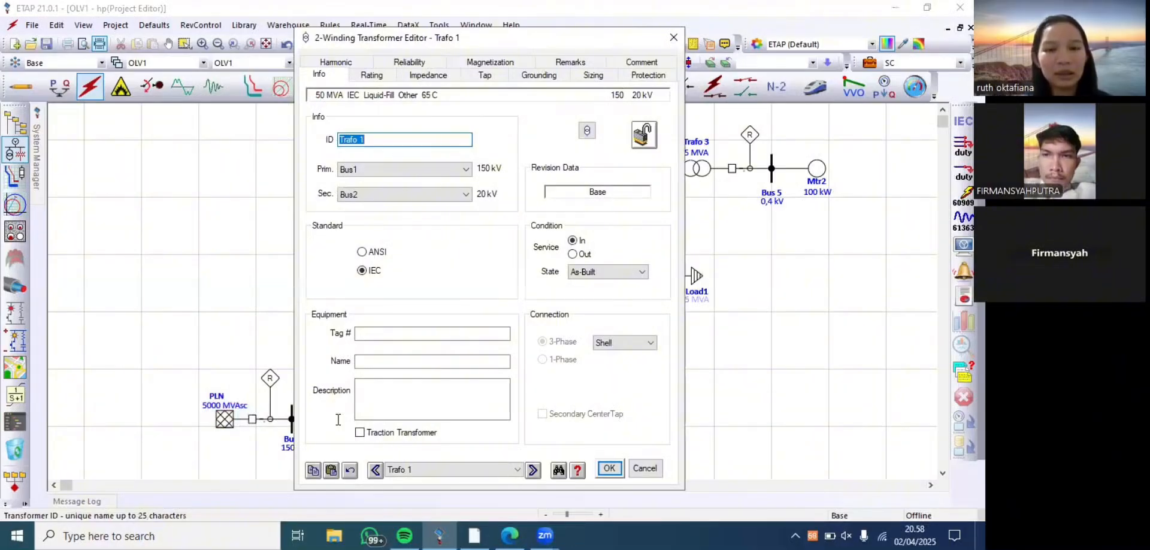
left_click(372, 75)
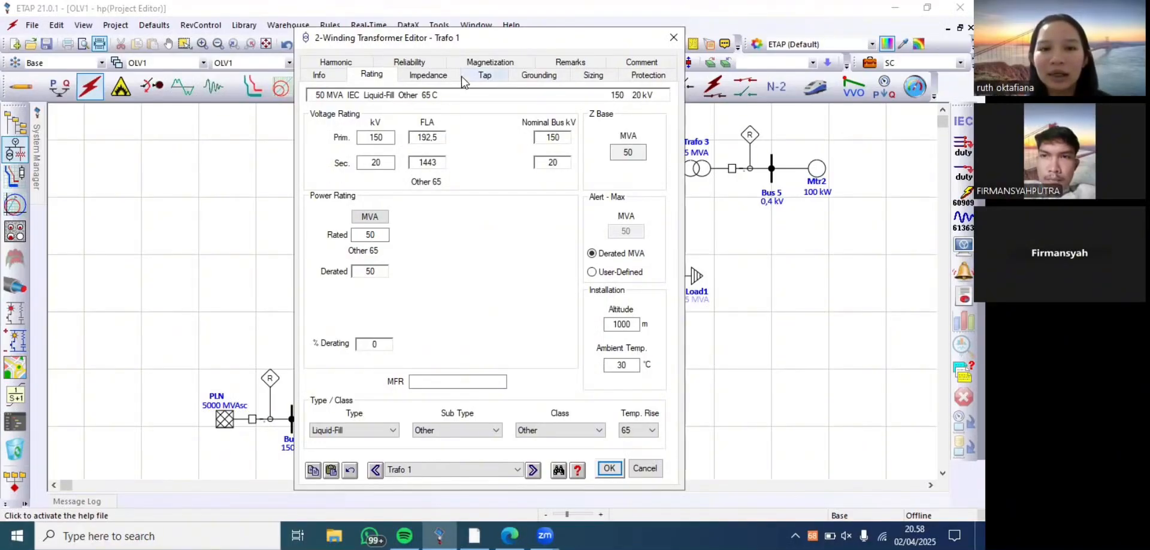
left_click(445, 77)
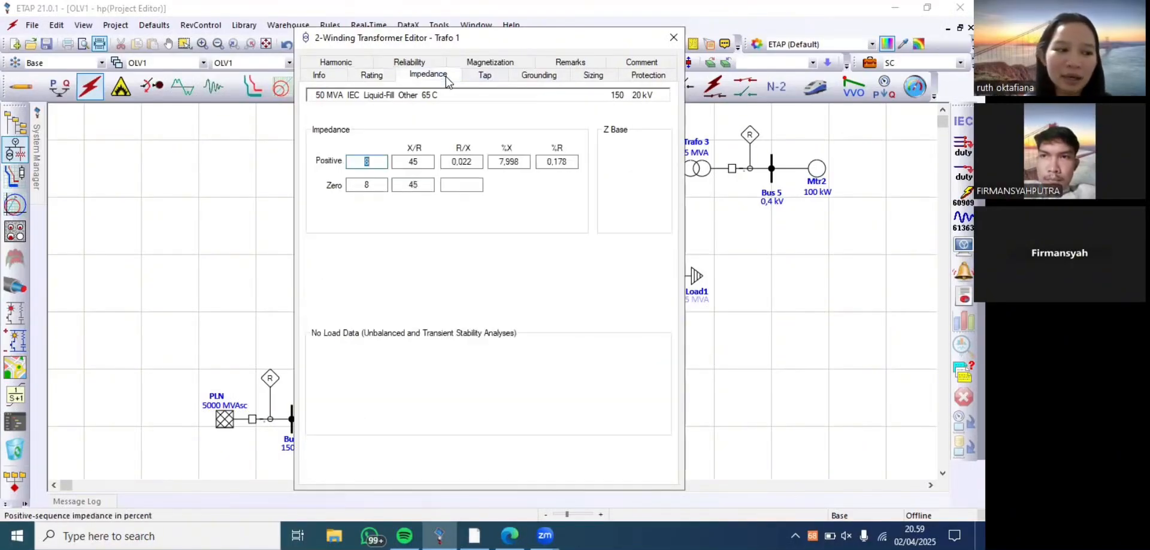
left_click(383, 166)
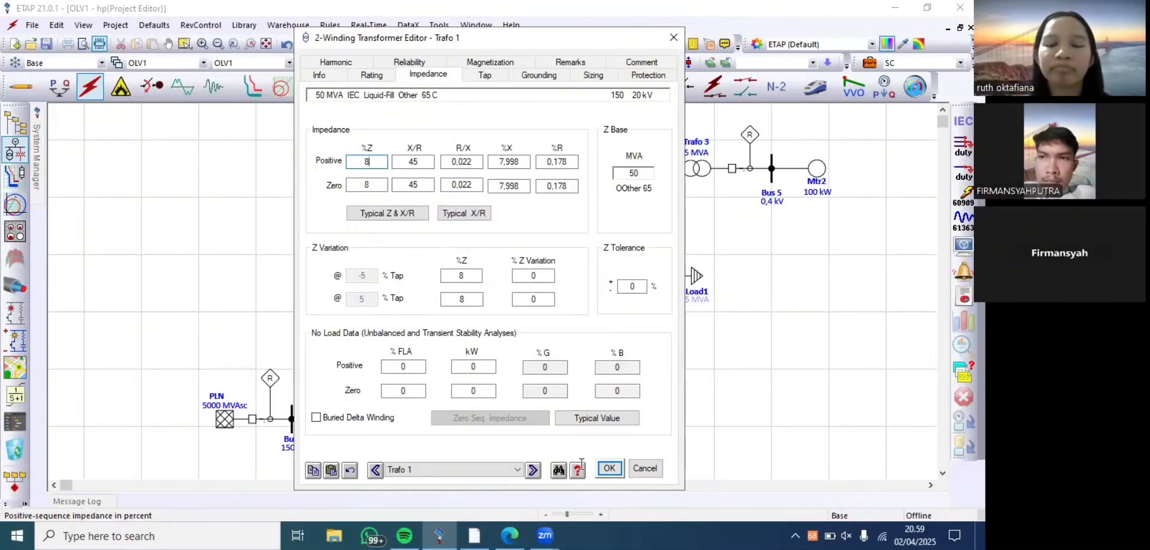
left_click(607, 468)
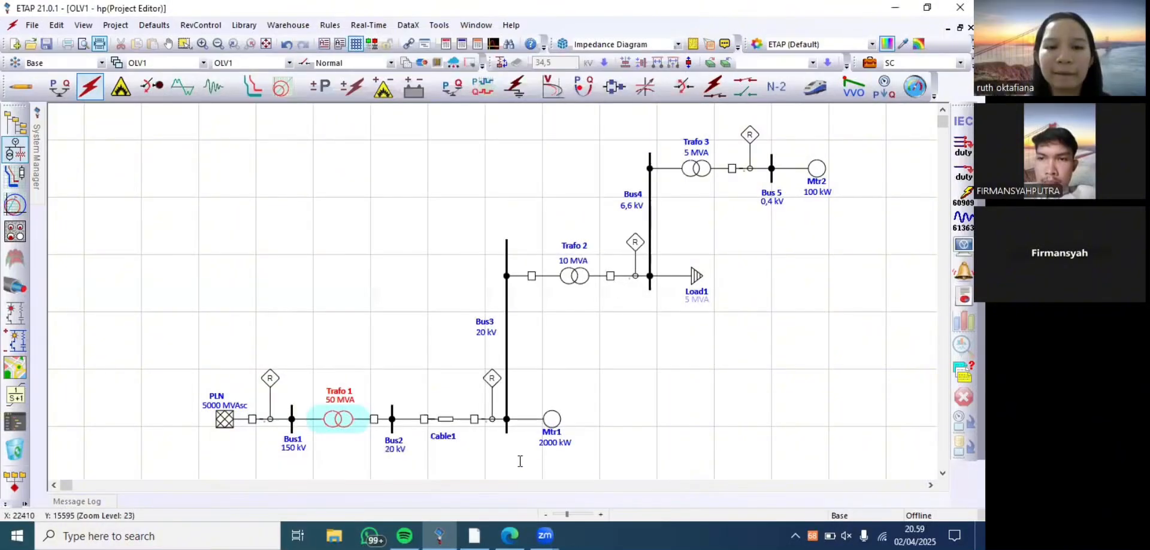
Check the general information of Cable1 between Bus2 and Bus3, including its type, size and length
left_click(445, 418)
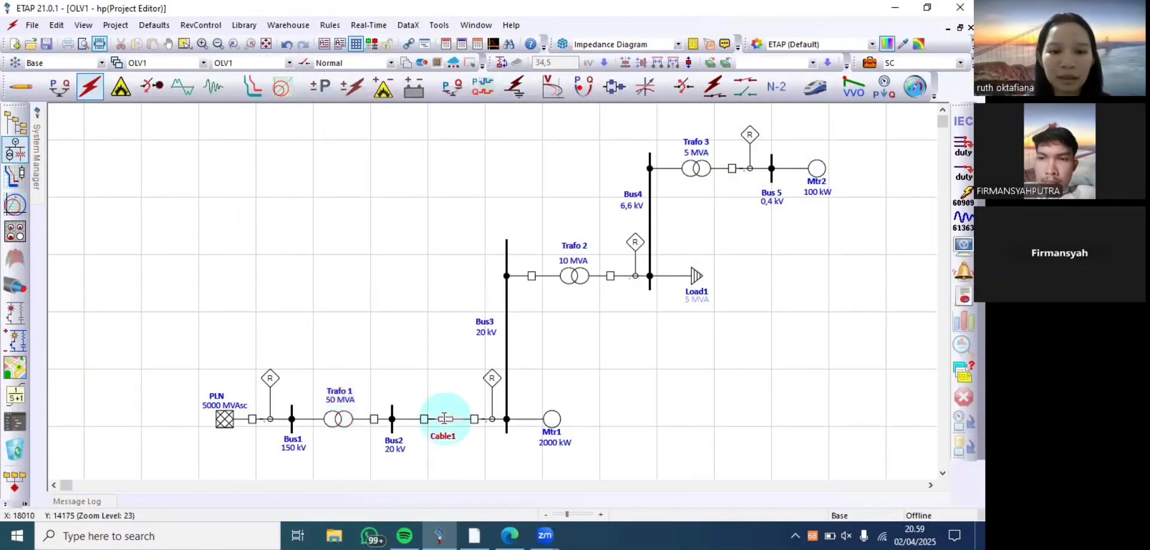
double_click(444, 418)
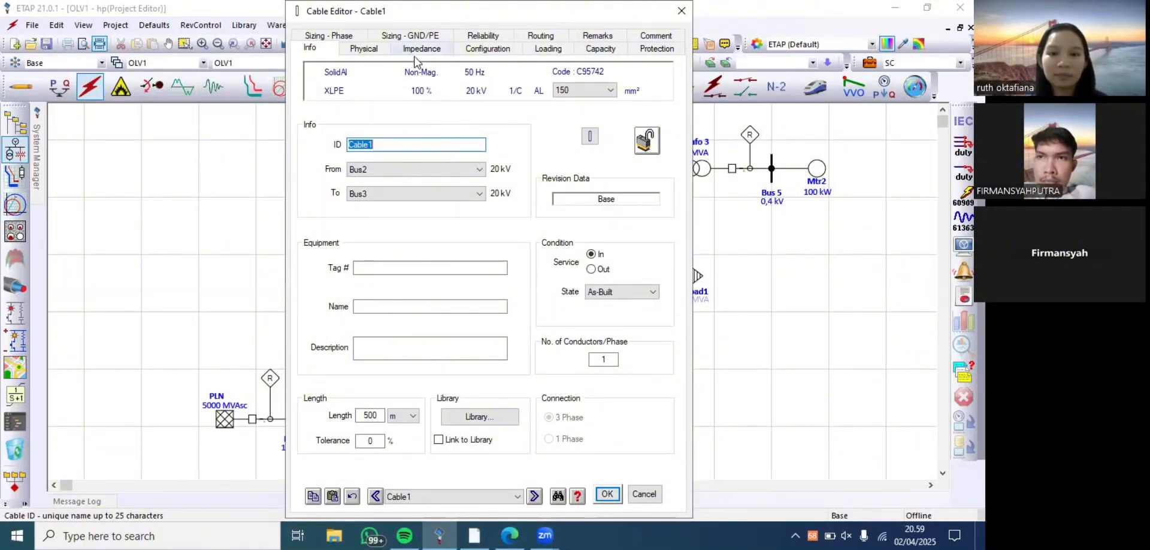
left_click(607, 493)
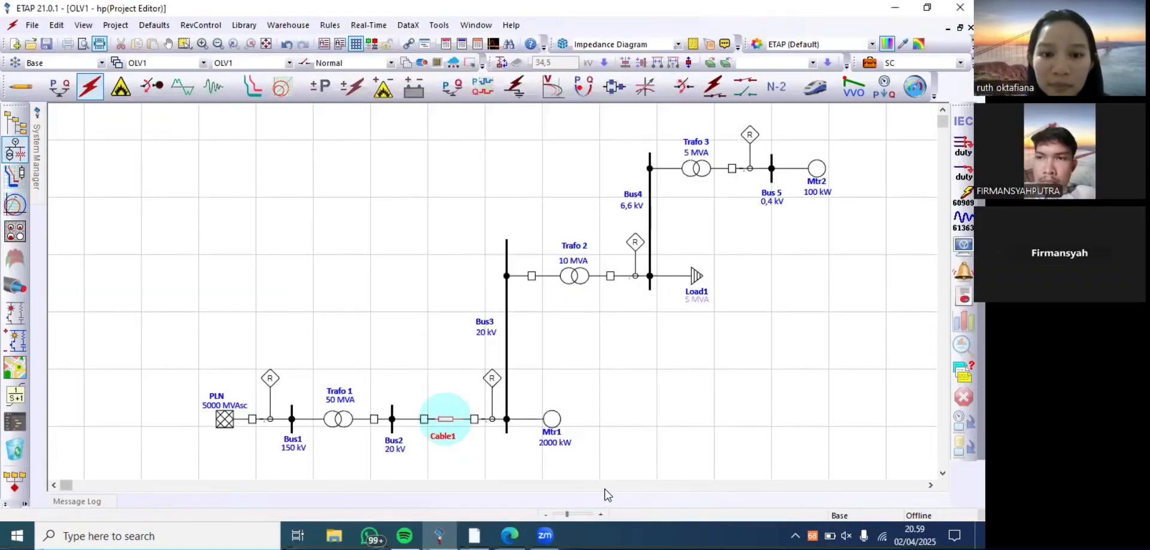
Inspect the nameplate ratings and loading of induction motor Mtr1 on Bus3
left_click(556, 423)
double_click(556, 422)
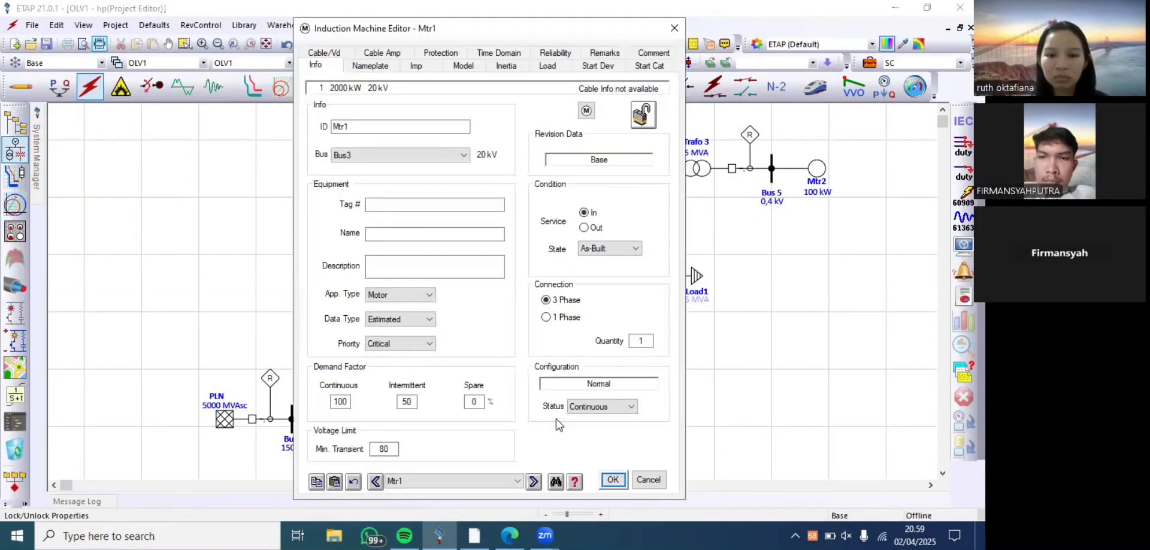
left_click(376, 67)
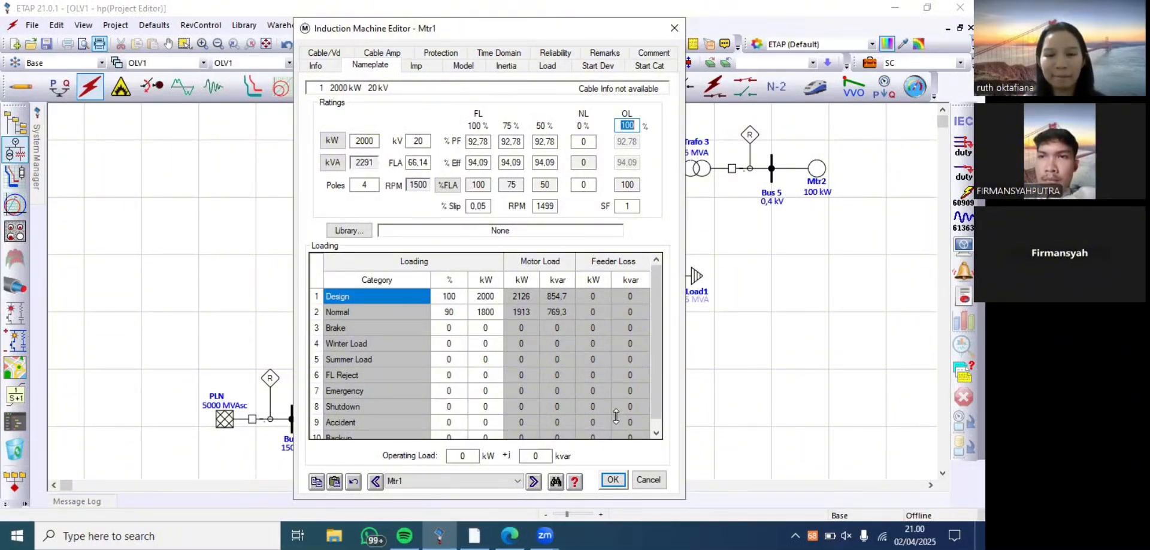
left_click(626, 479)
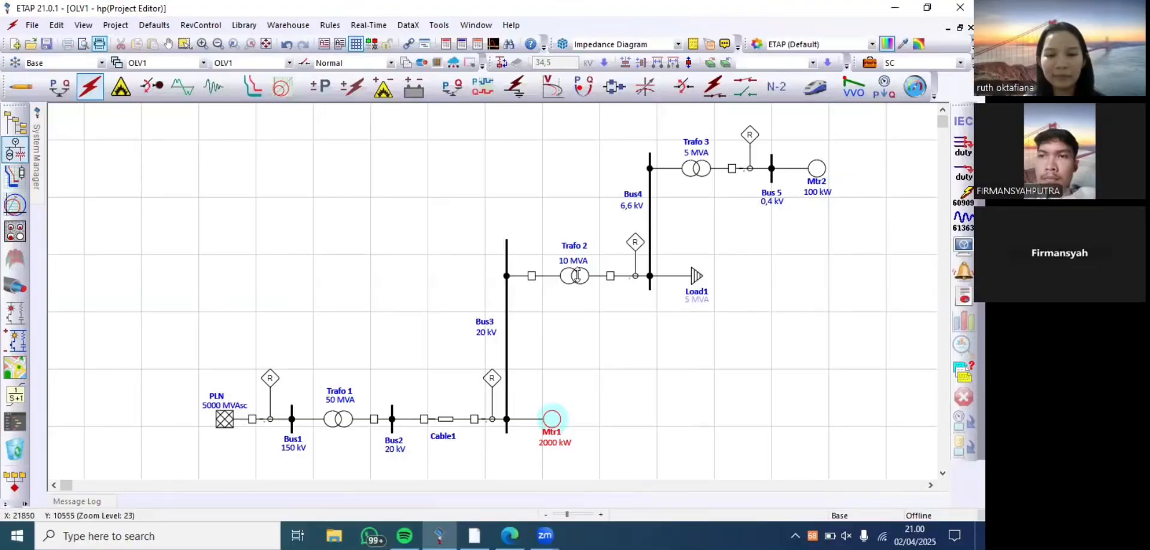
Review the ratings and the impedance data of transformer Trafo 2 between Bus3 and Bus4
double_click(577, 275)
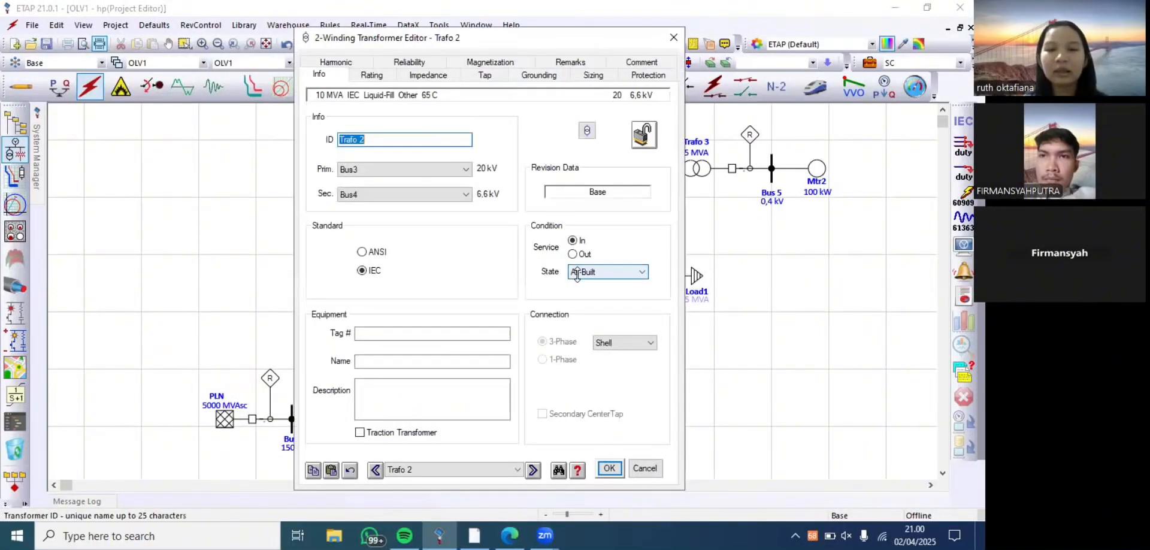
left_click(380, 71)
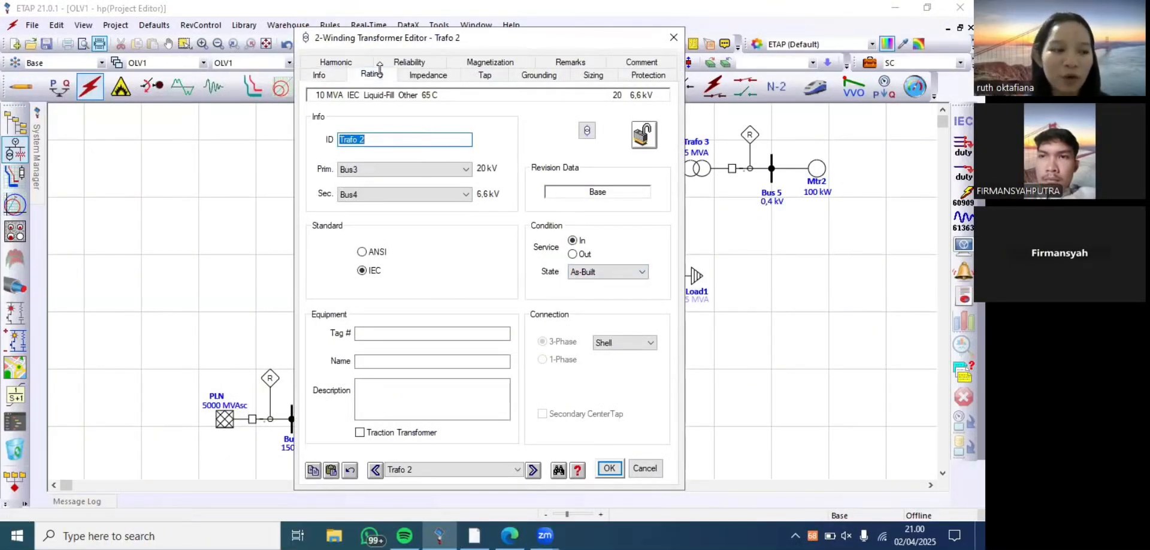
left_click(397, 118)
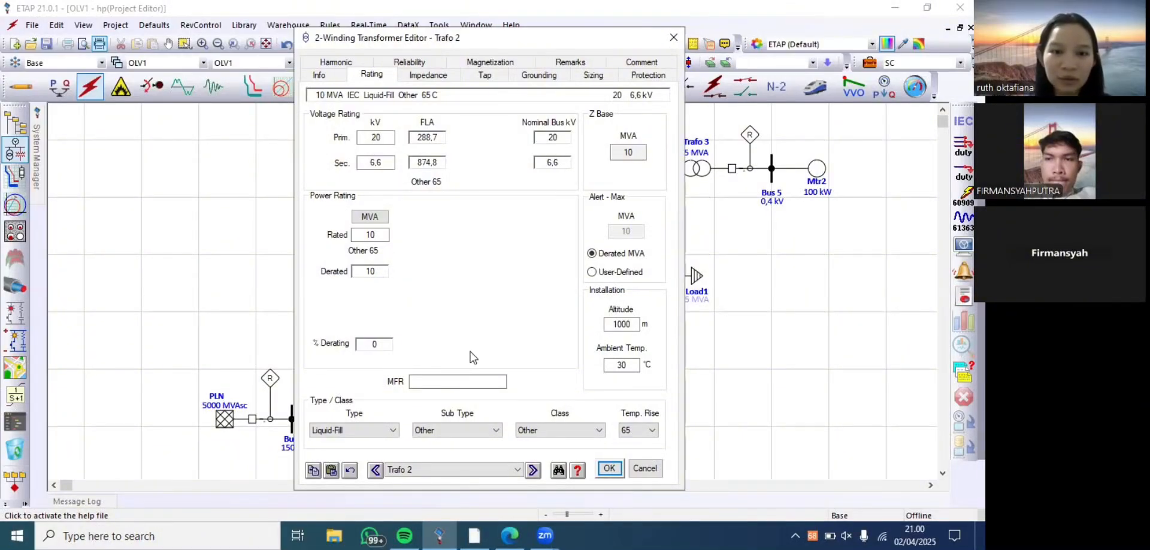
left_click(450, 74)
left_click(384, 174)
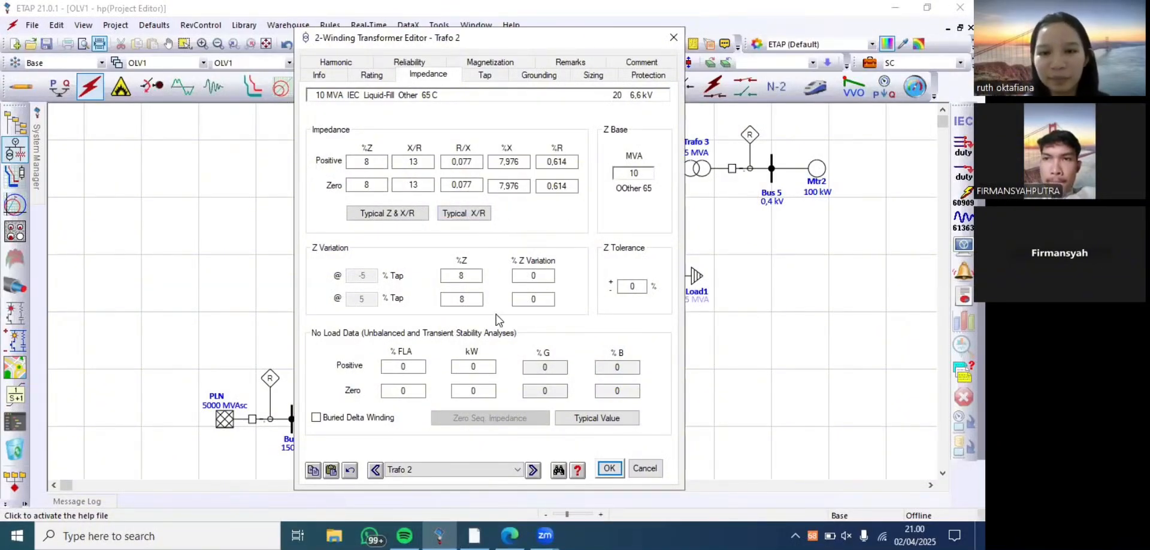
left_click(609, 469)
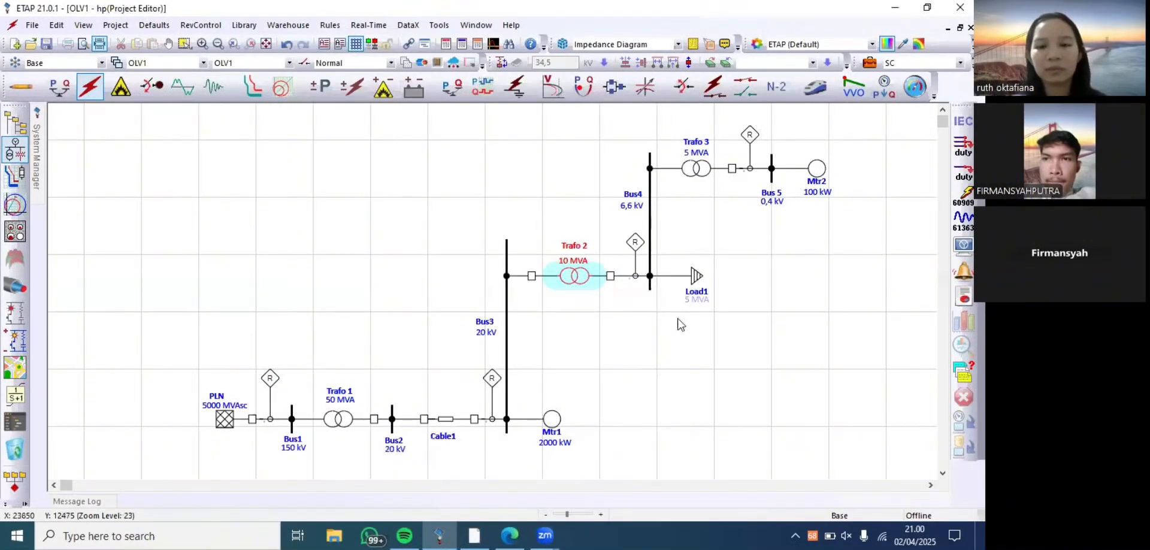
Examine the loading ratings of static load Load1 on Bus4
double_click(692, 277)
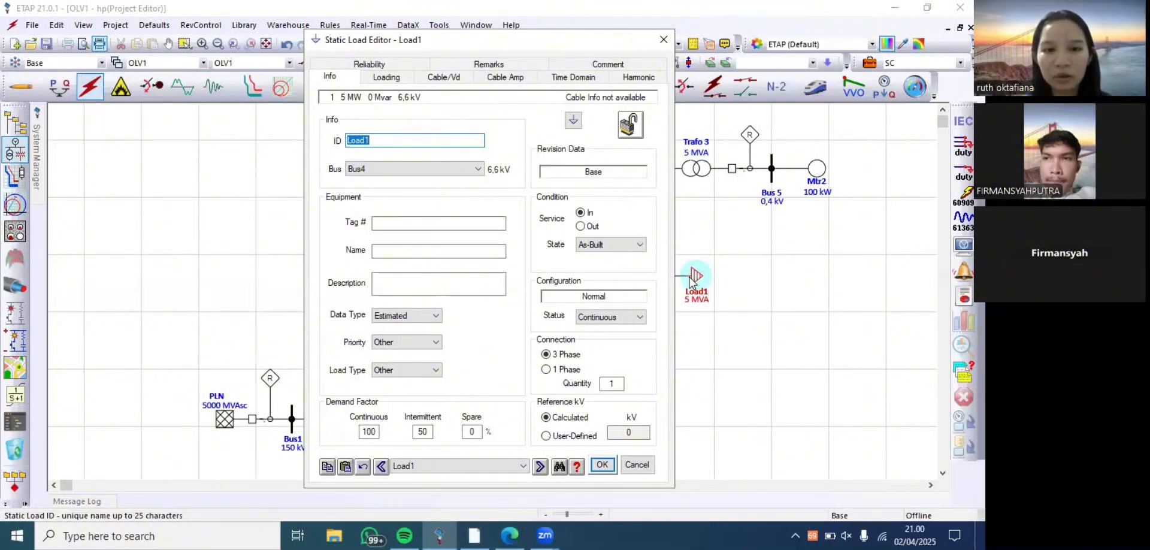
left_click(386, 78)
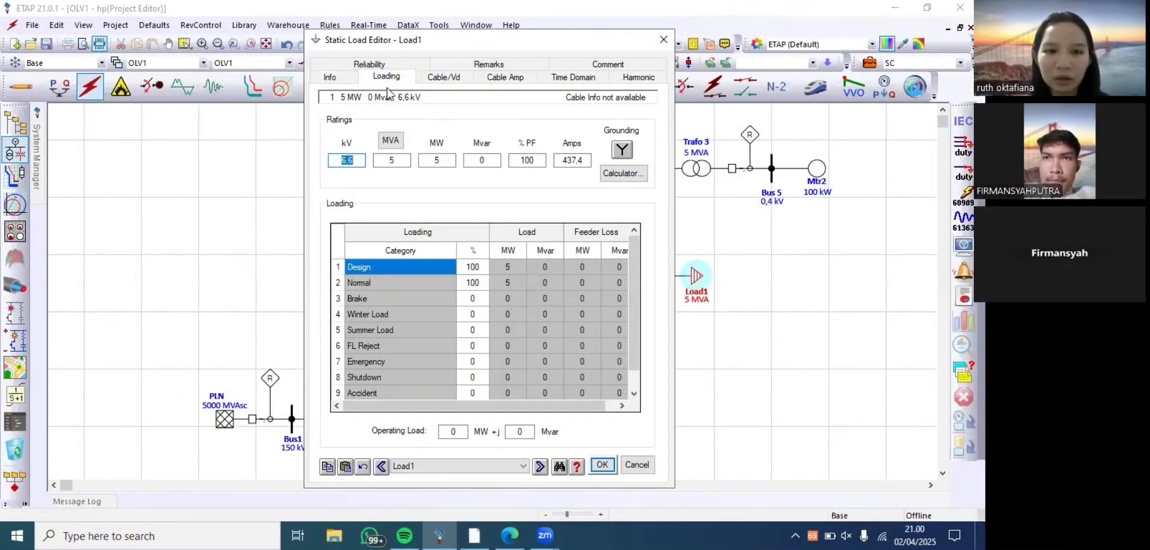
left_click(359, 160)
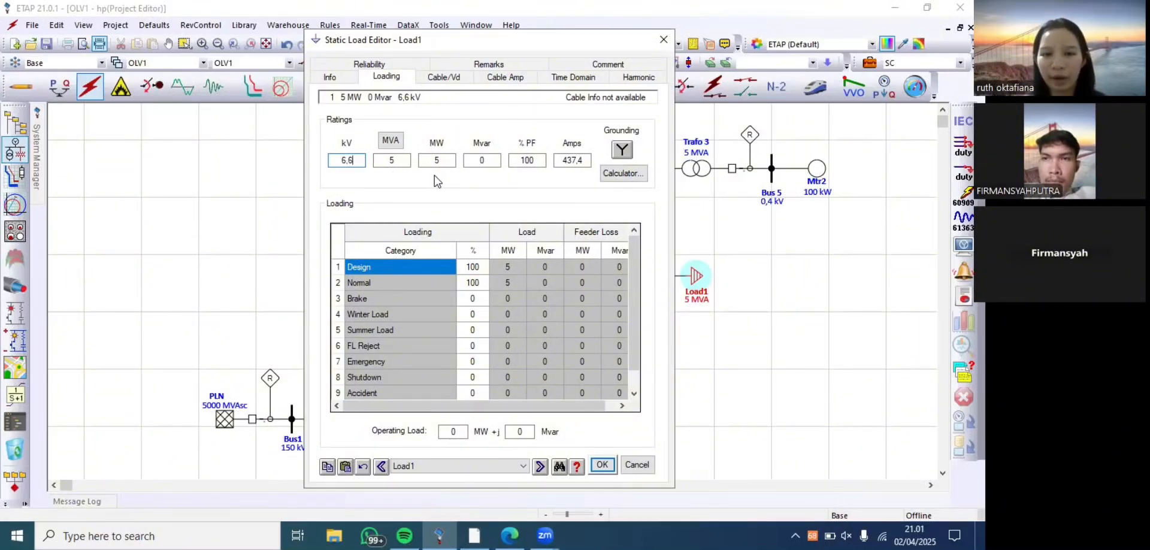
left_click(602, 464)
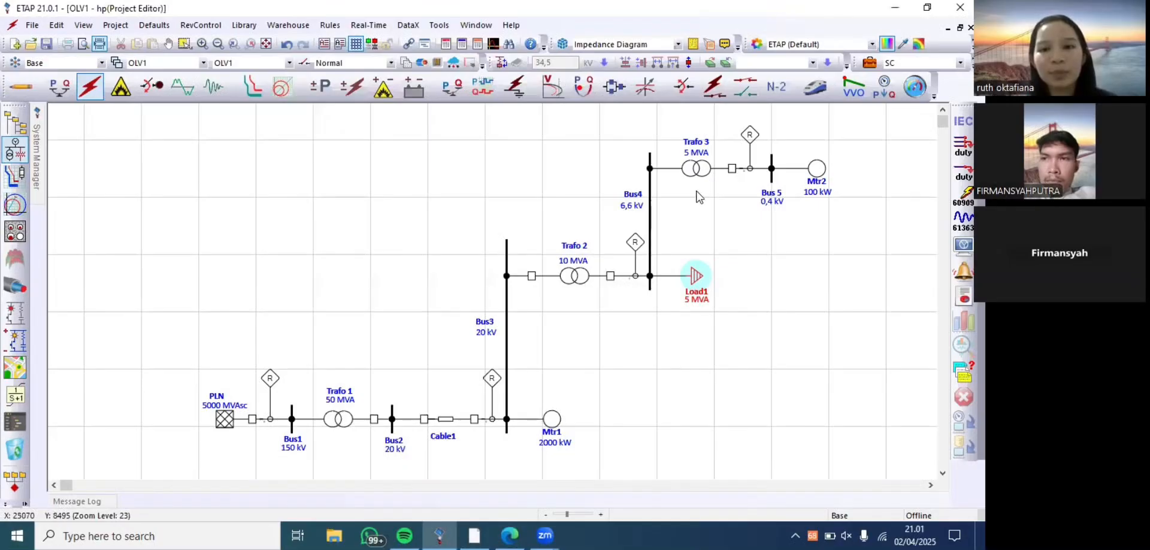
Review the ratings and the impedance data of transformer Trafo 3 between Bus4 and Bus 5
double_click(695, 170)
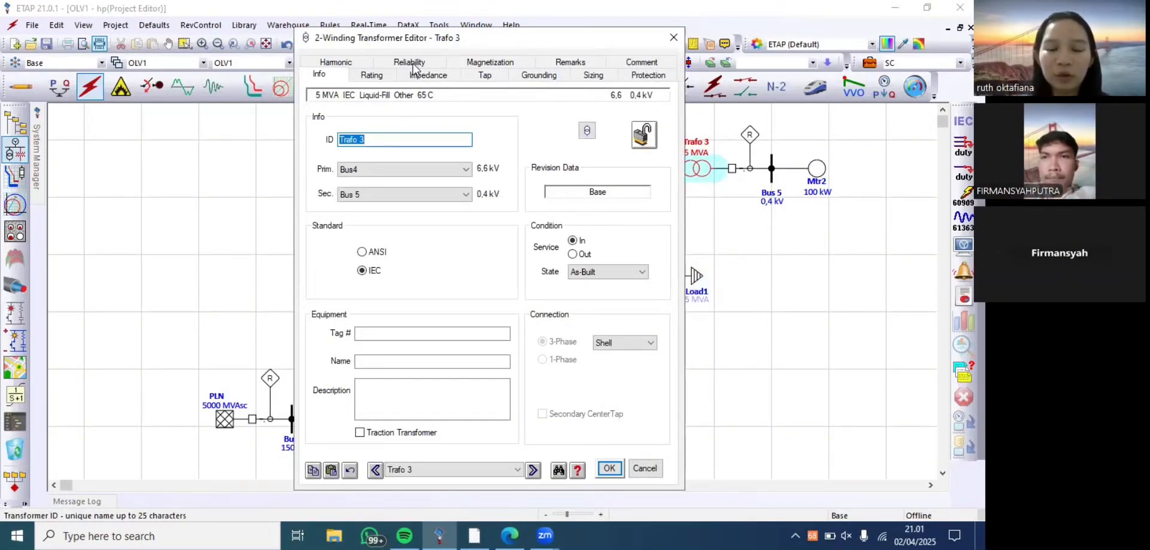
left_click(380, 77)
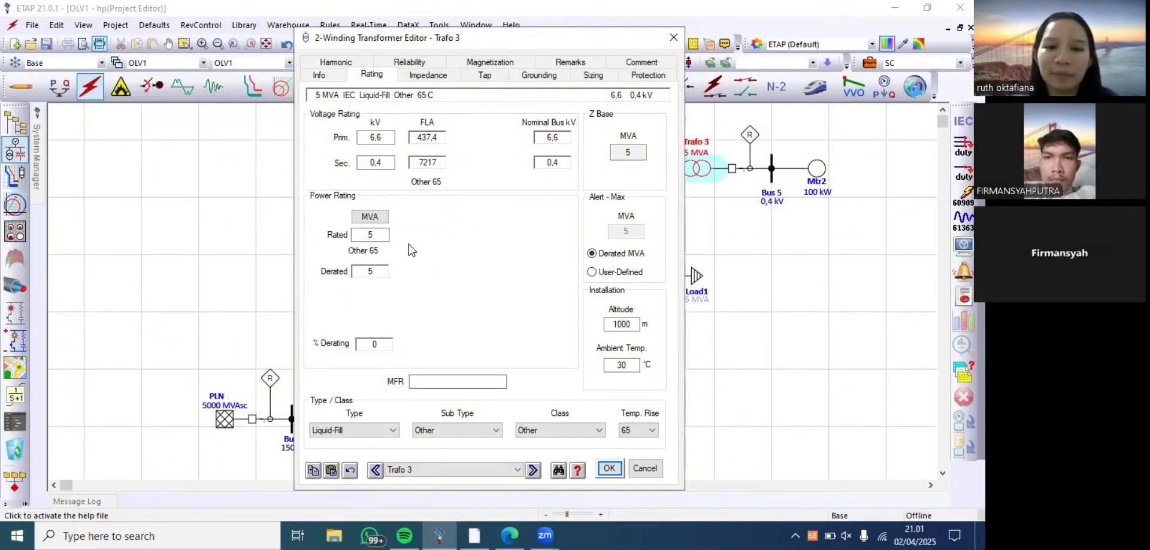
left_click(444, 77)
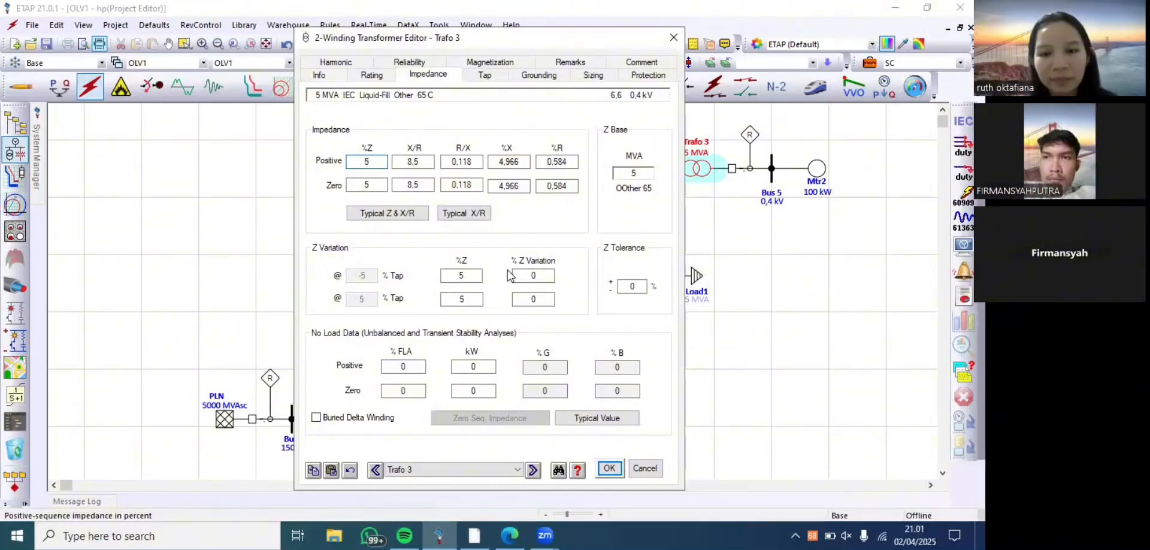
left_click(606, 470)
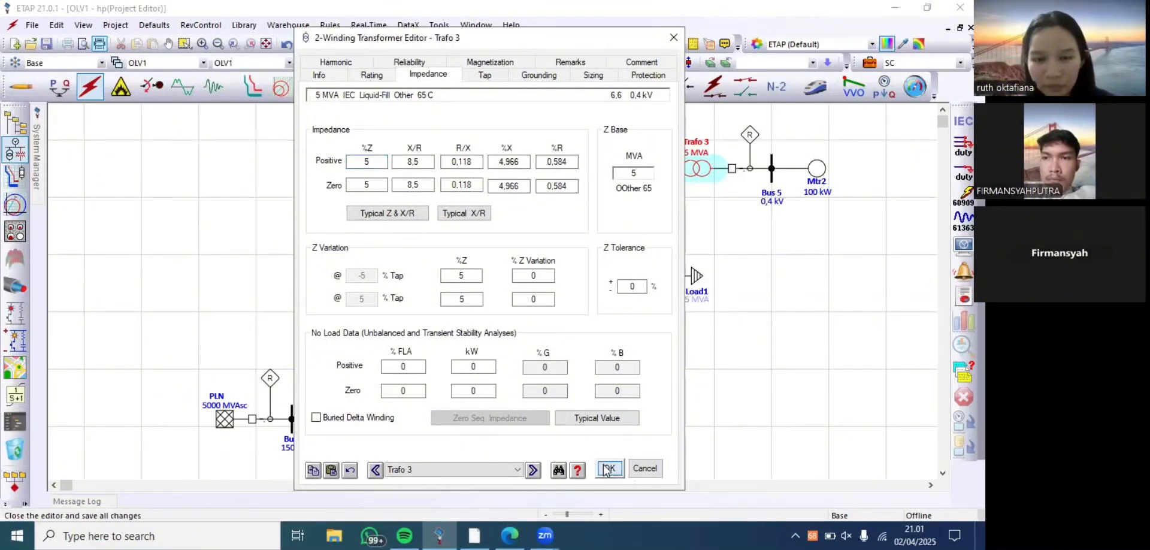
Inspect the nameplate ratings and loading of induction motor Mtr2 on Bus 5
double_click(817, 171)
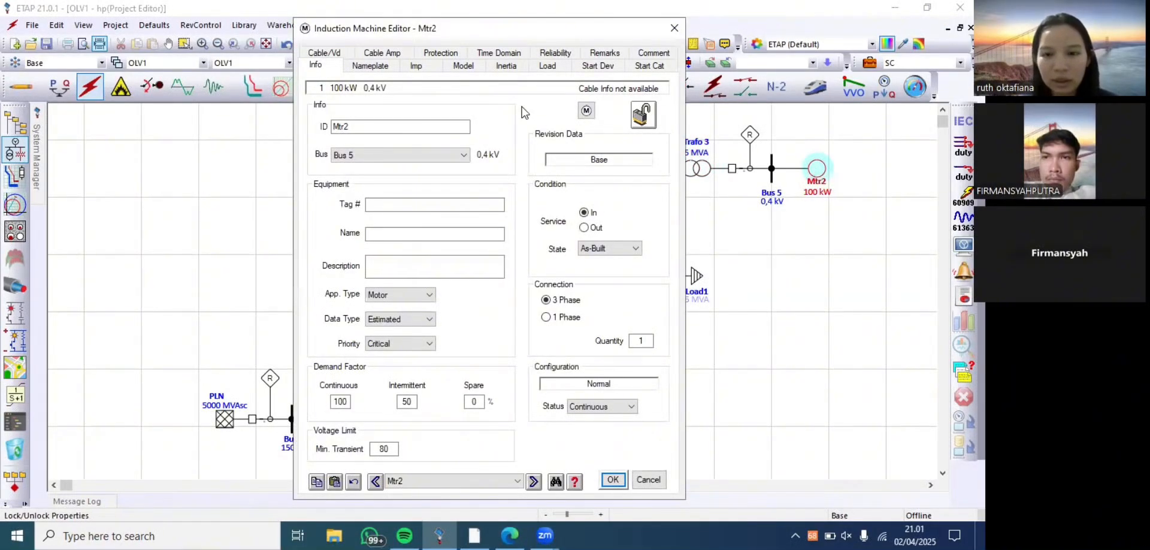
left_click(377, 68)
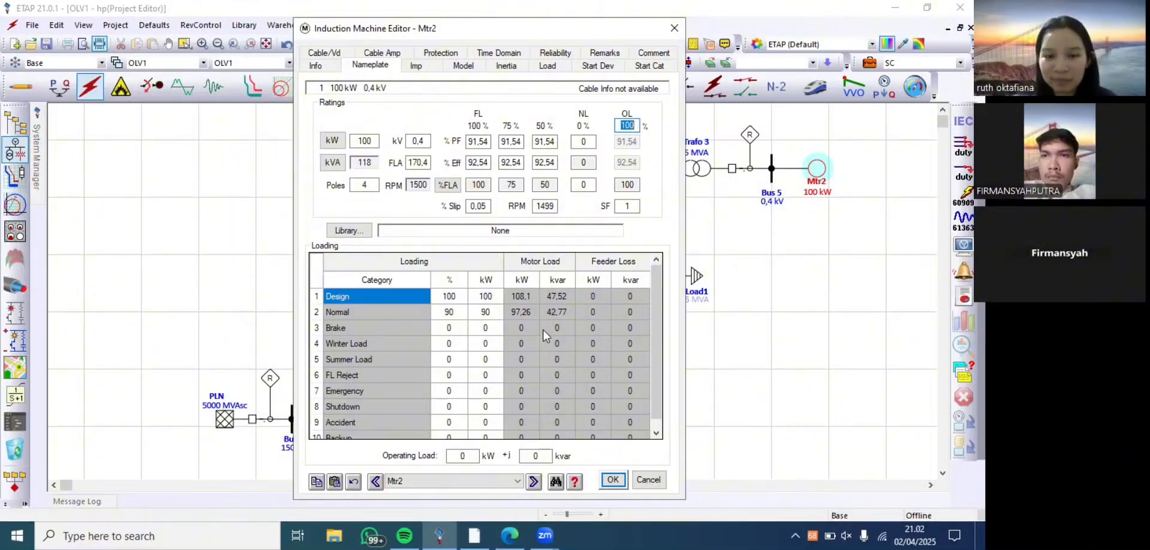
left_click(612, 480)
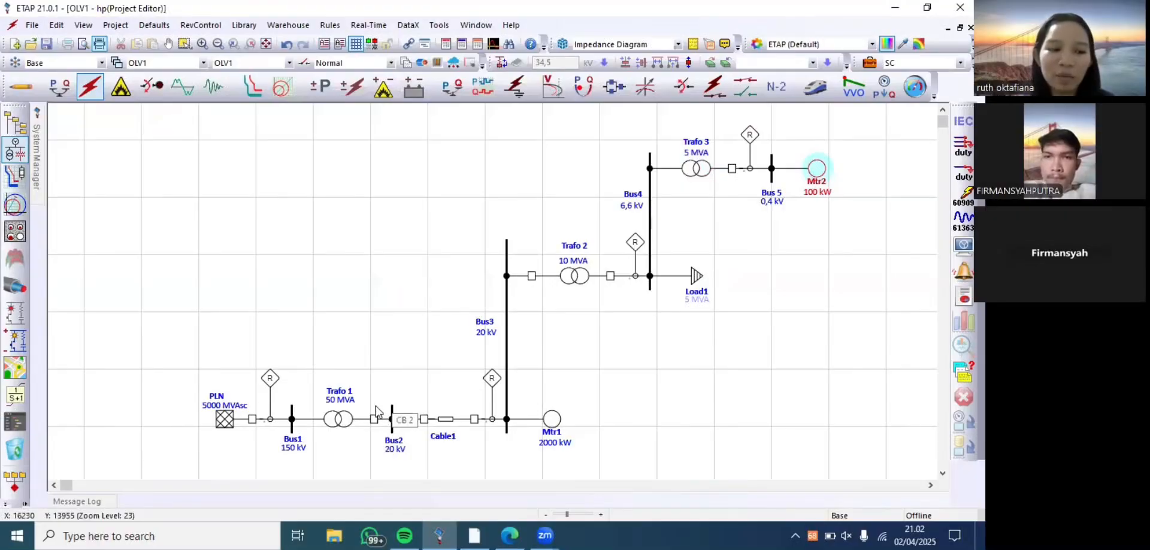
Review the ratio and class ratings of current transformer CT 1 between PLN and Bus1
double_click(269, 419)
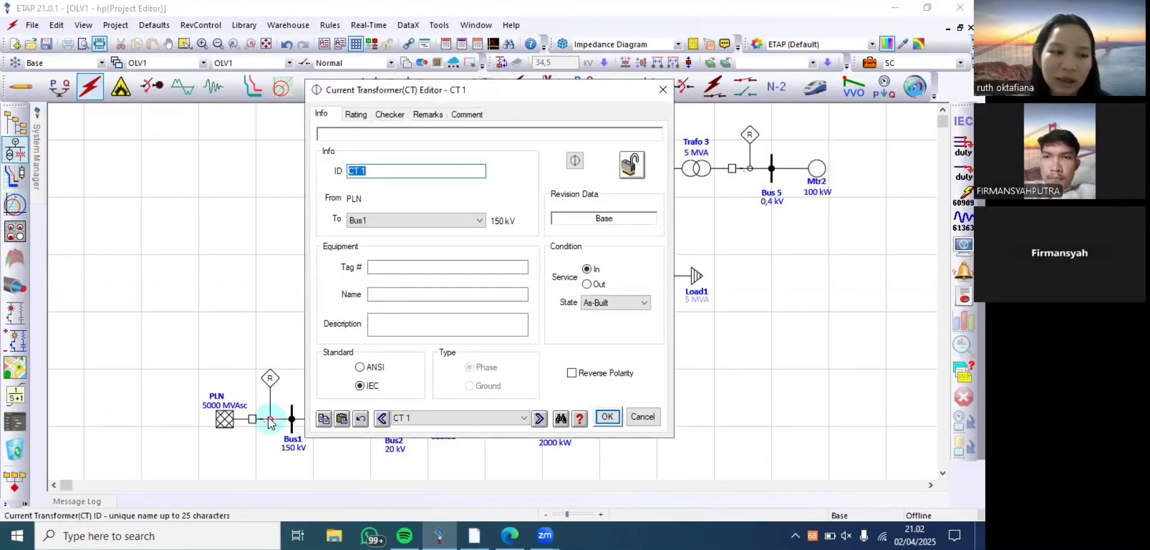
left_click(356, 114)
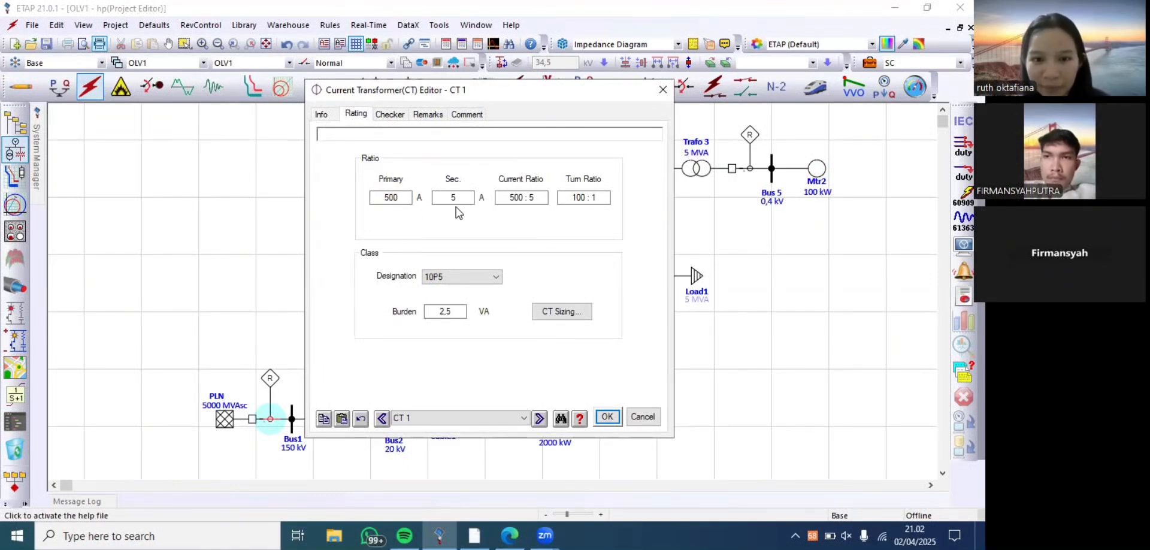
left_click(606, 416)
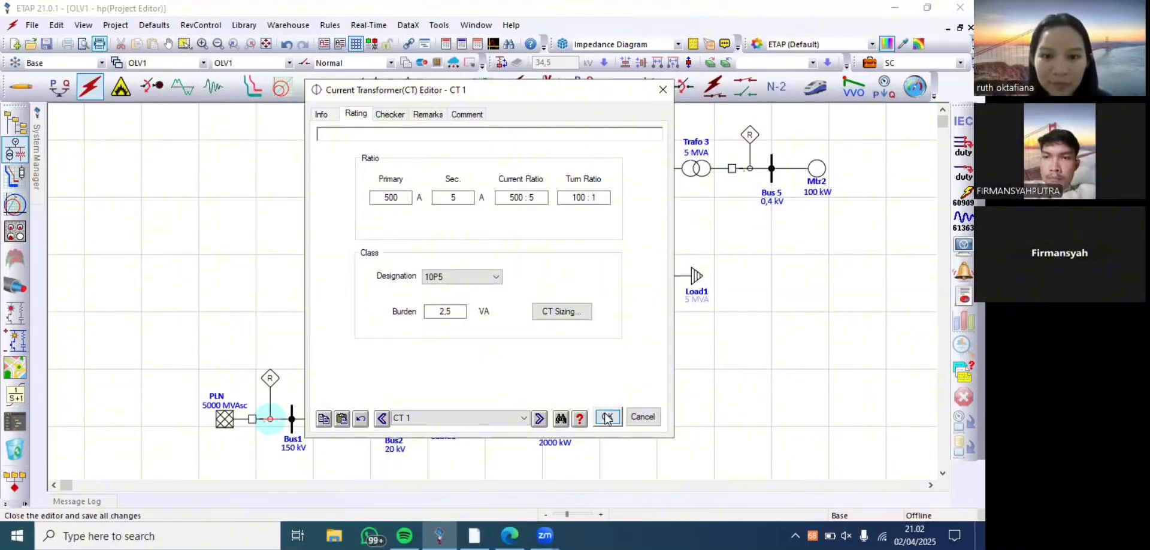
Examine the phase overcurrent settings (curve type, pickup and time dial) of relay1 near Bus1
double_click(270, 379)
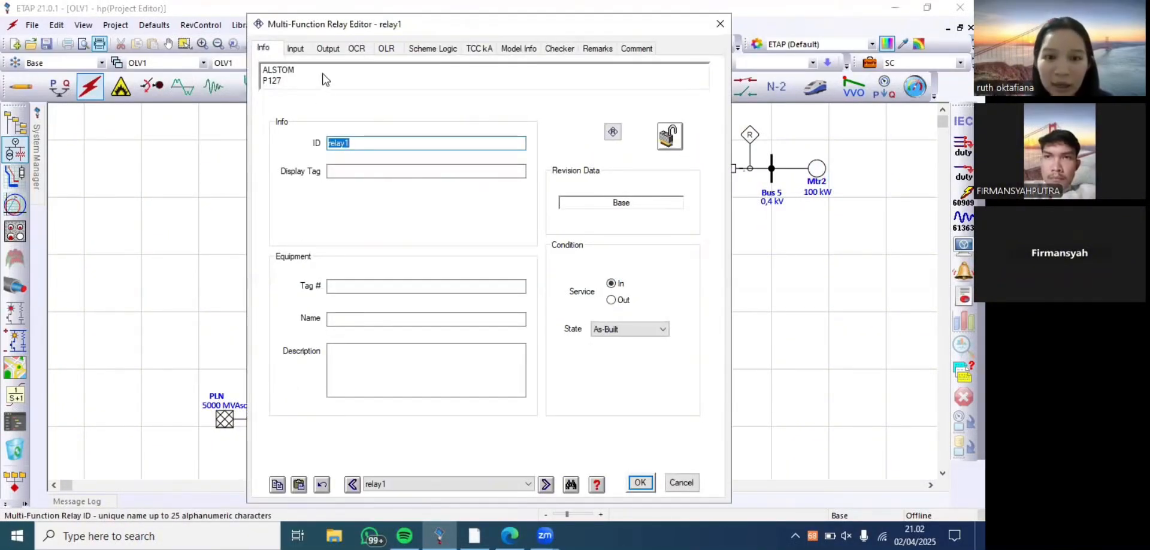
left_click(354, 48)
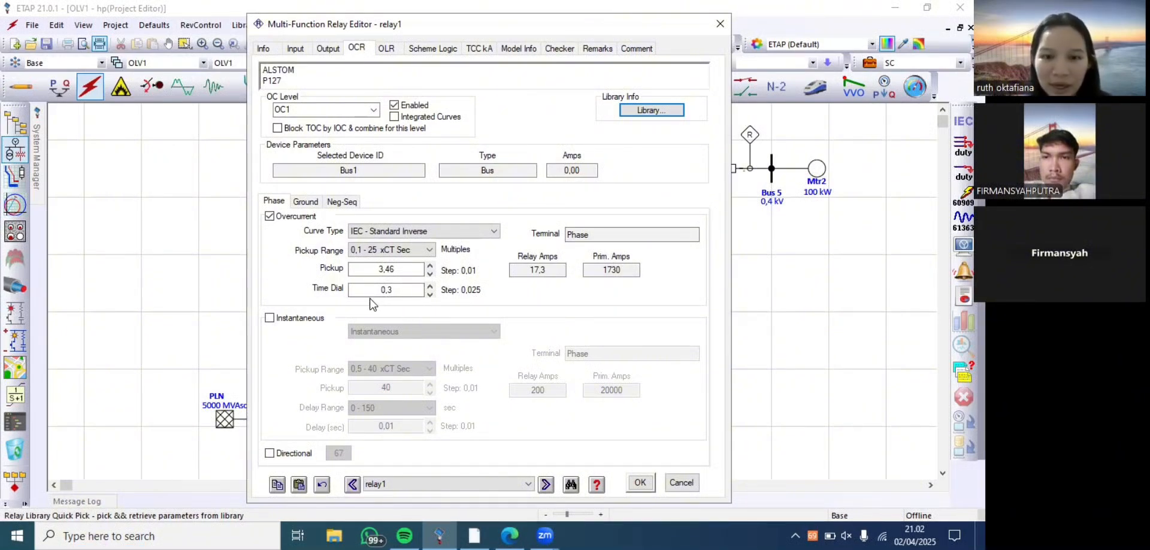
left_click(641, 484)
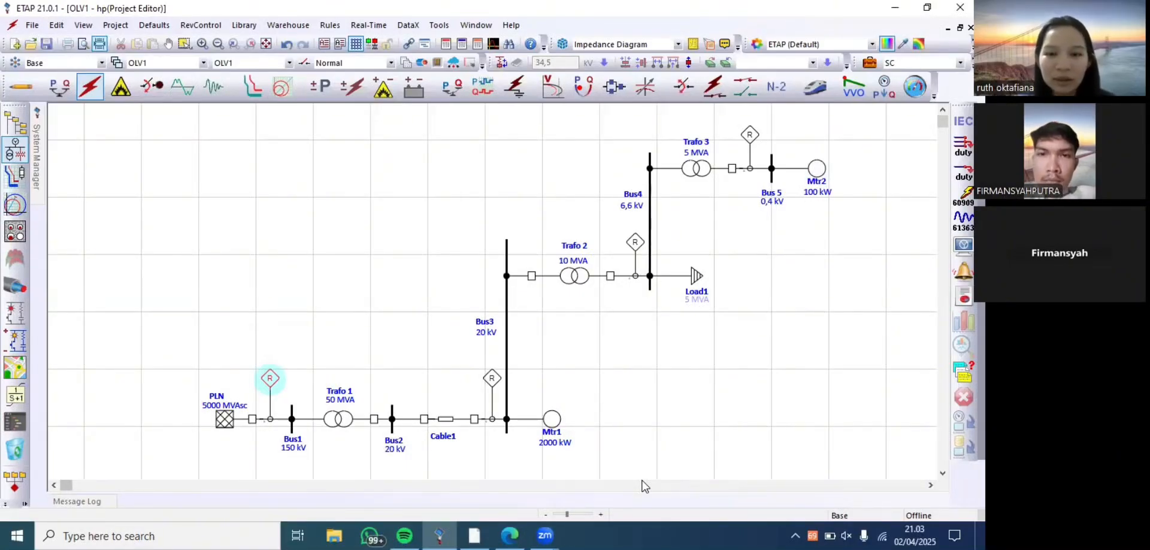
Review the ratio and class ratings of current transformer CT 2 between Cable1 and Bus3
left_click(492, 420)
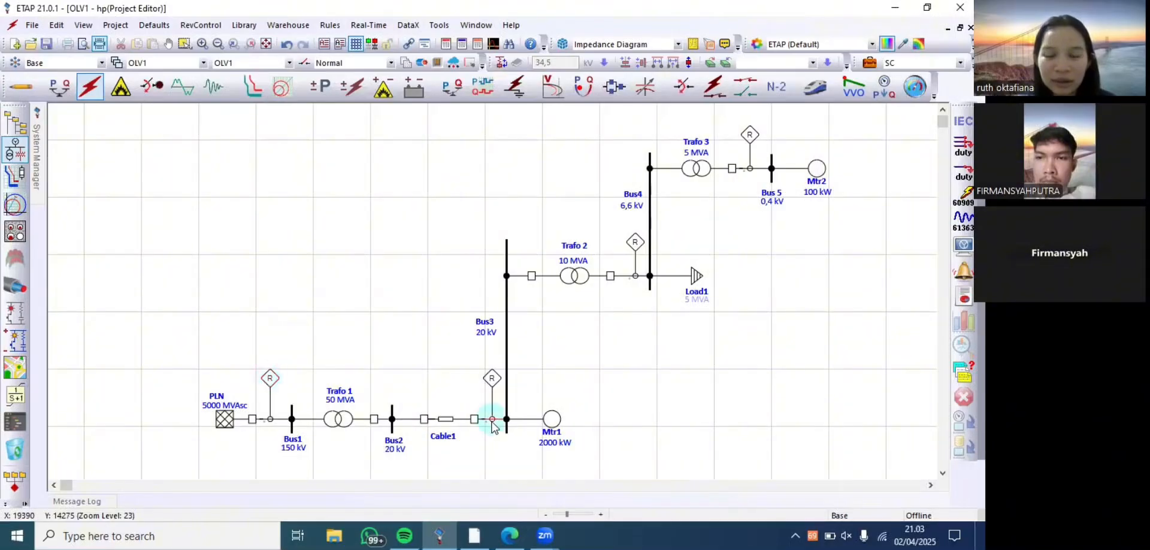
double_click(492, 419)
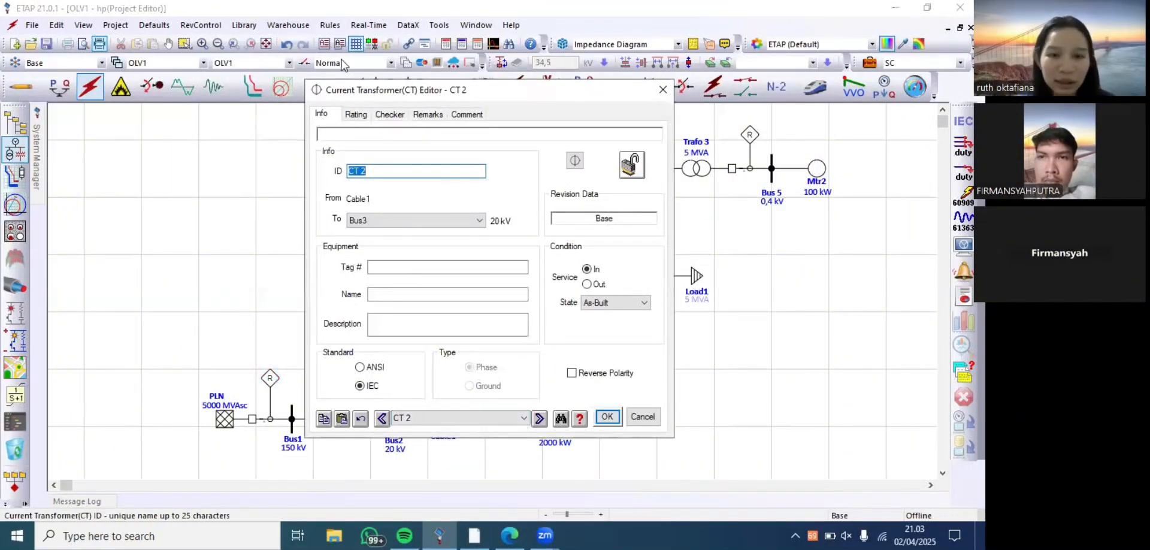
left_click(359, 115)
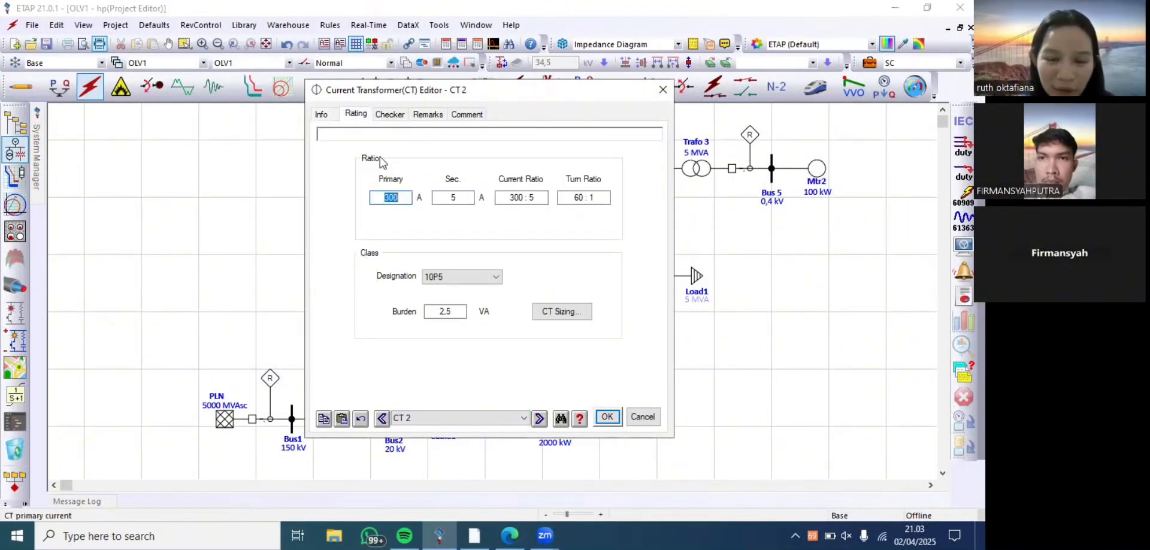
left_click(403, 222)
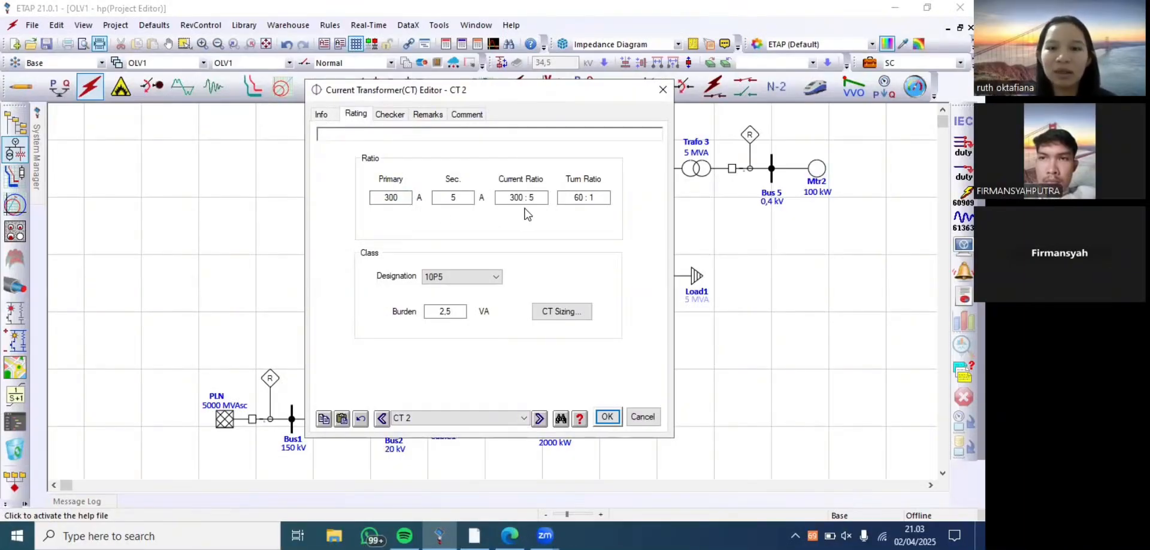
left_click(607, 416)
Inspect the phase overcurrent curve, pickup and time dial settings of relay 2 next to Bus3
double_click(493, 378)
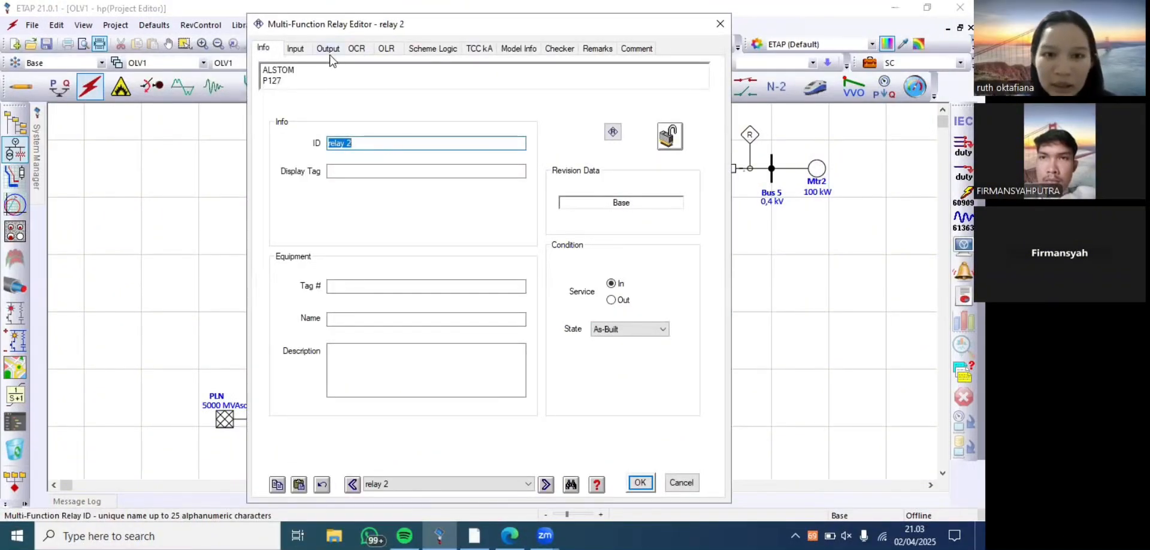
left_click(357, 48)
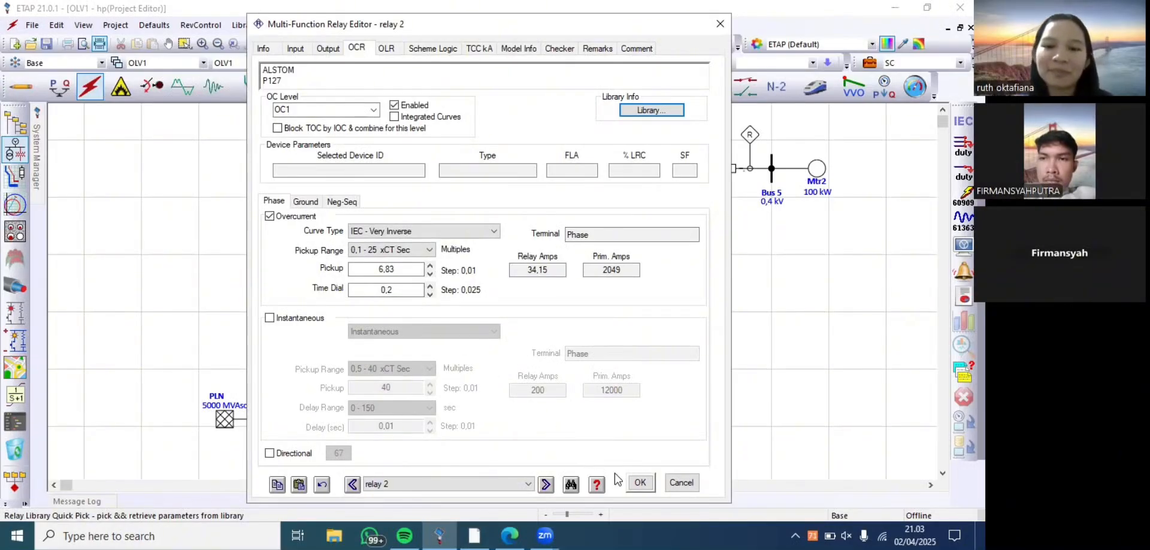
left_click(638, 483)
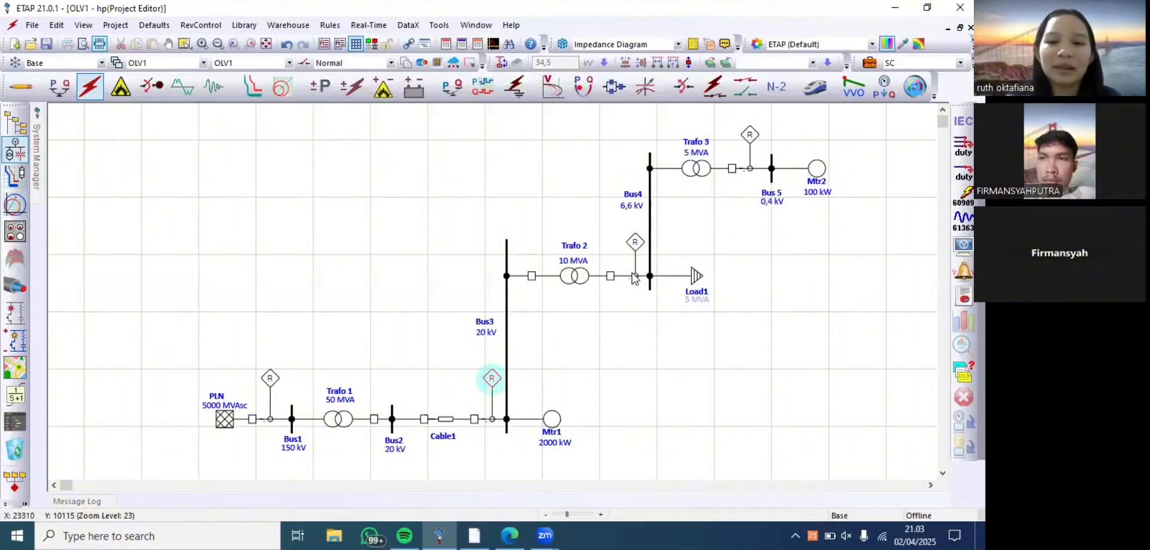
Review the ratio and class ratings of current transformer CT 3 between Trafo 2 and Bus4
left_click(633, 275)
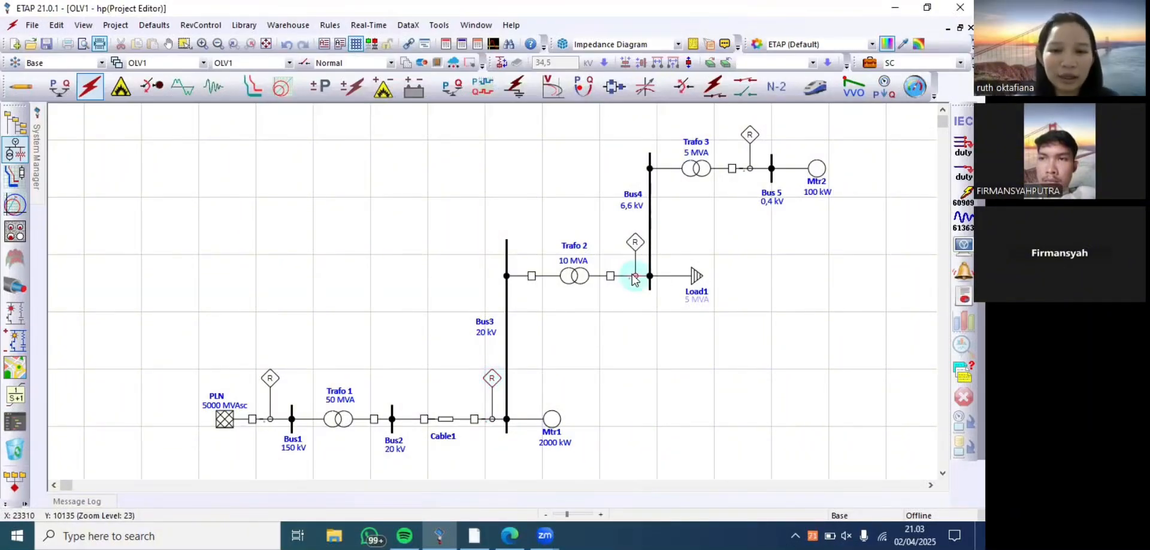
double_click(634, 277)
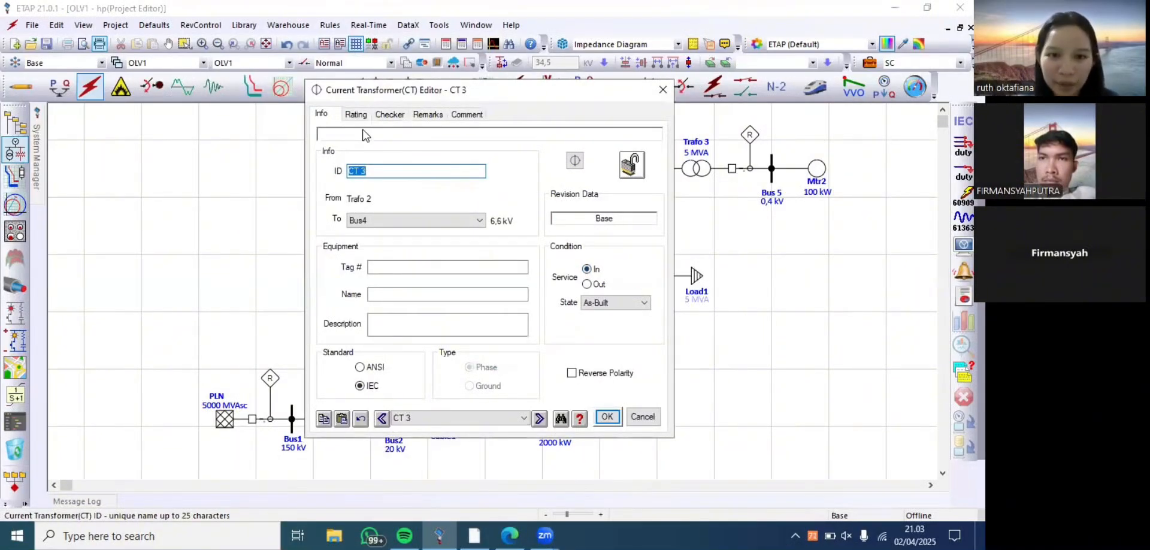
left_click(357, 115)
left_click(399, 217)
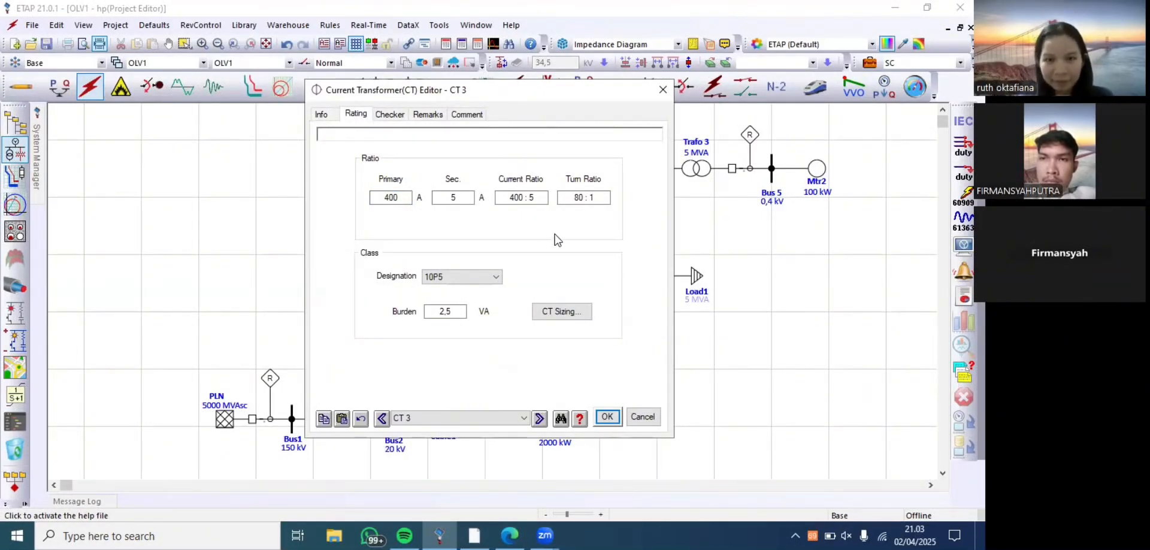
left_click(606, 415)
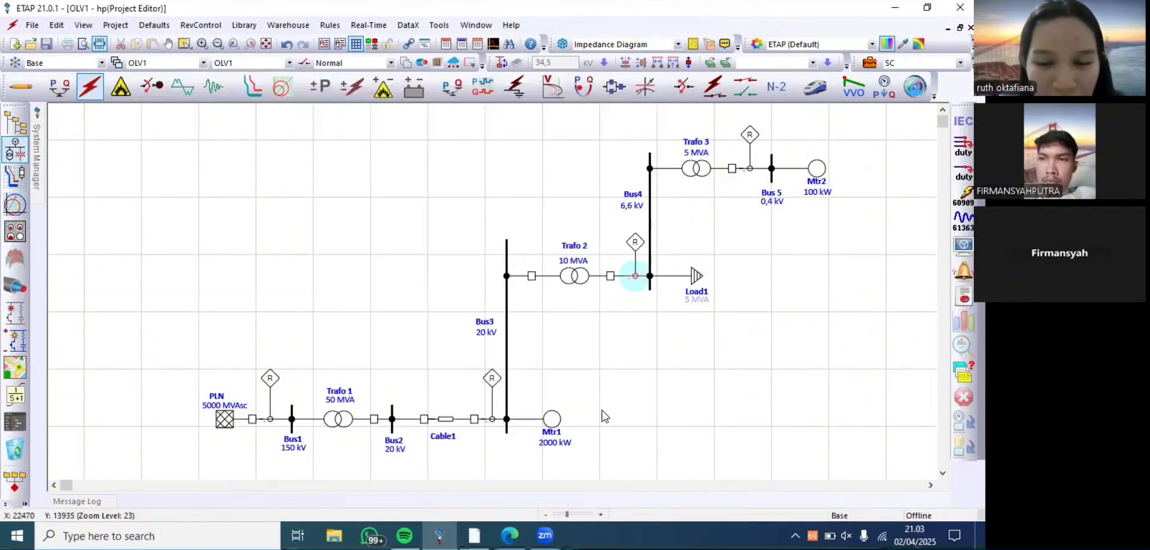
Examine the overcurrent curve type, pickup and time dial of relay 3 next to Bus4
double_click(635, 243)
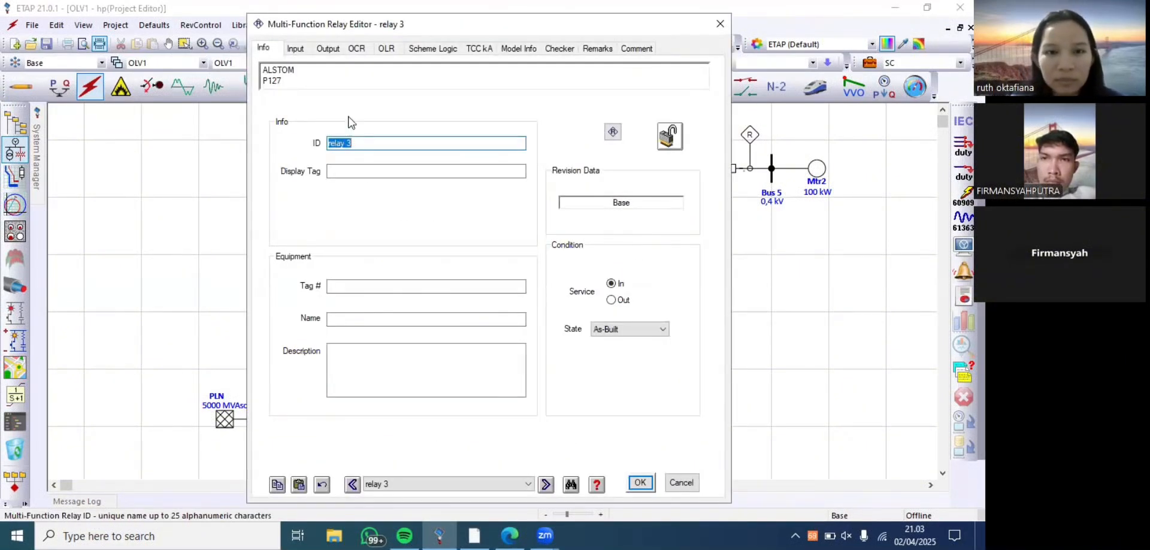
left_click(357, 49)
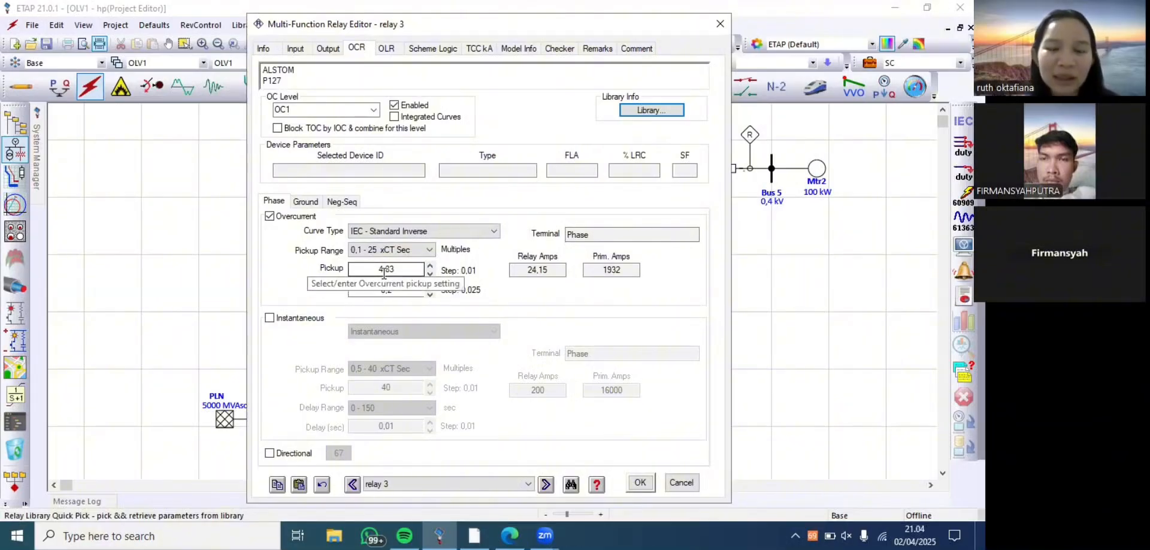
left_click(404, 287)
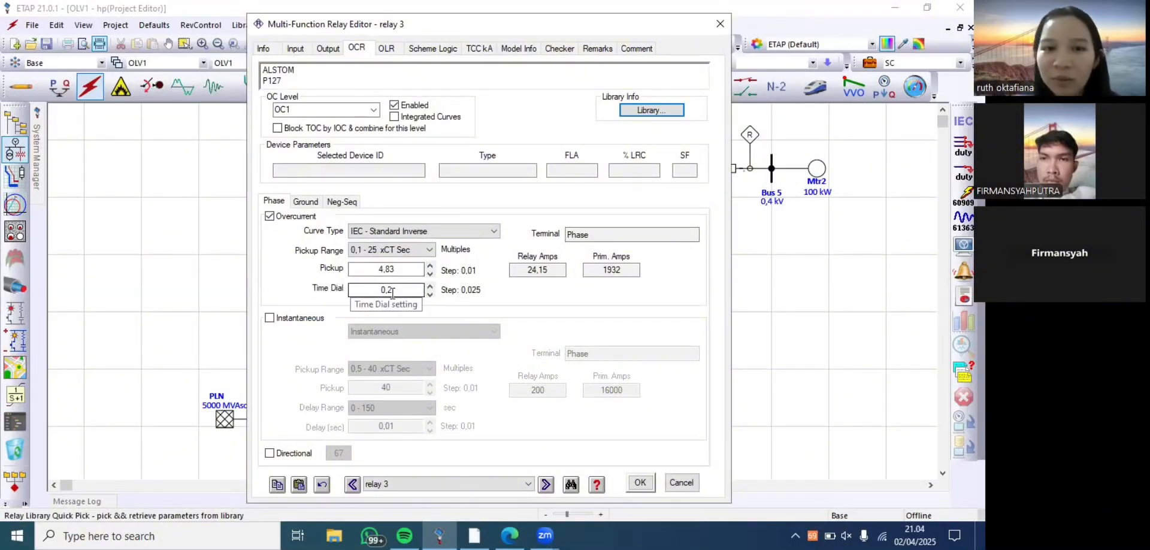
left_click(639, 482)
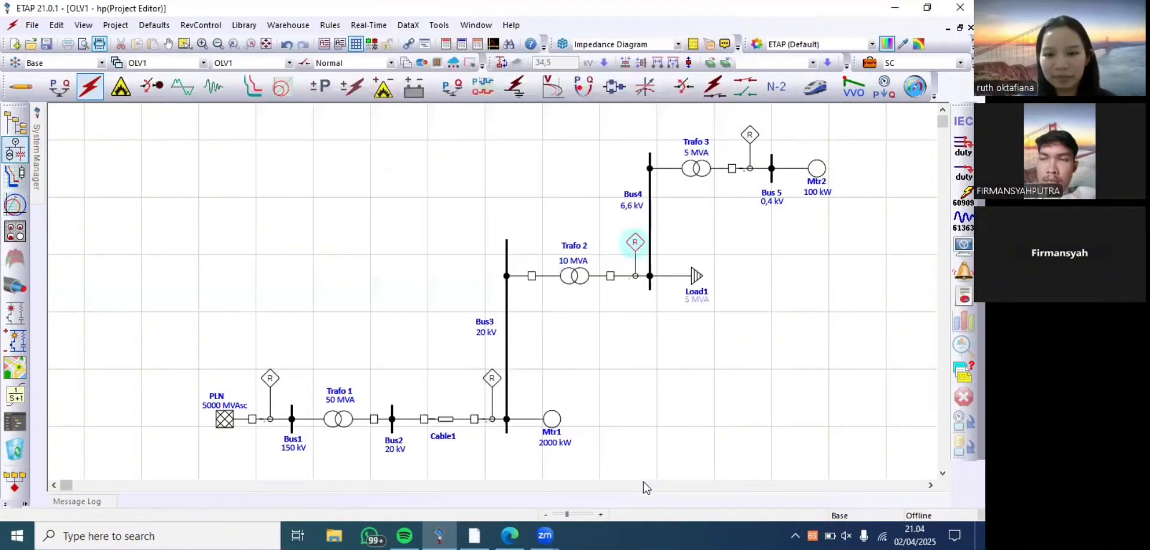
Review the ratio and class ratings of current transformer CT 4 between Trafo 3 and Bus 5
left_click(751, 174)
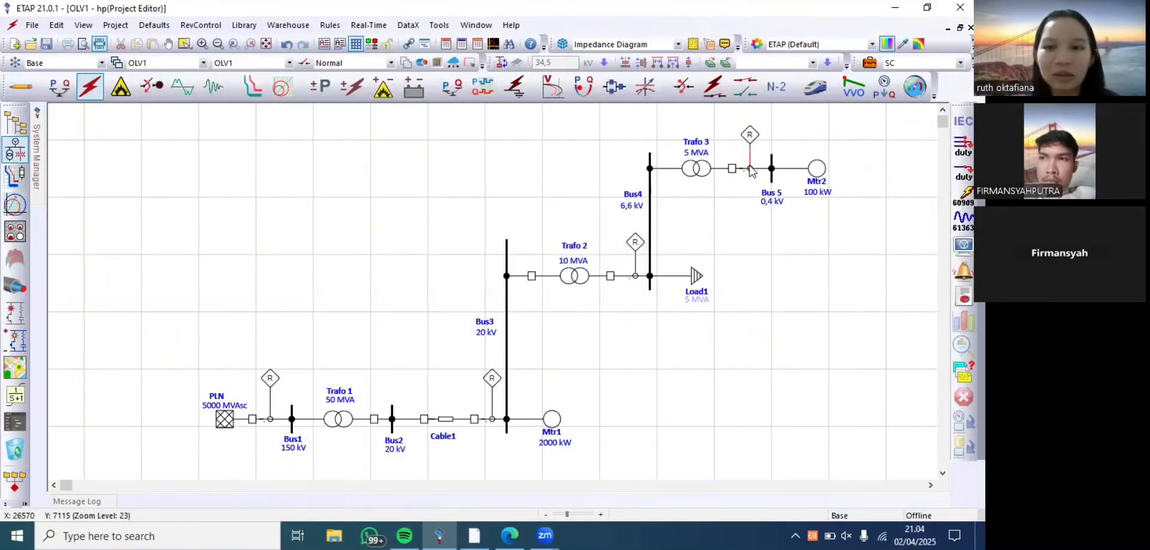
double_click(750, 172)
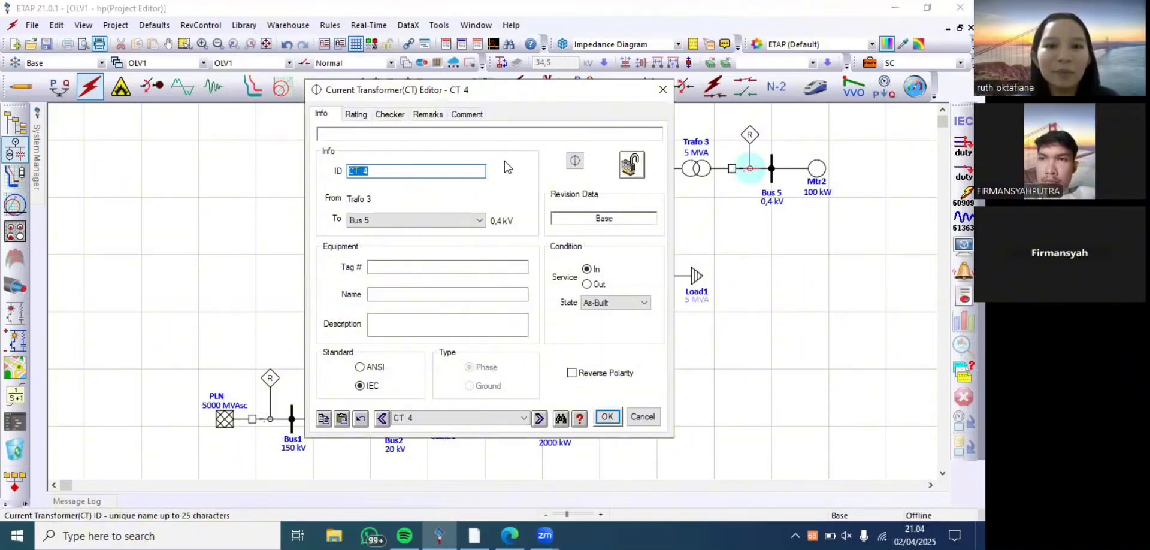
left_click(356, 115)
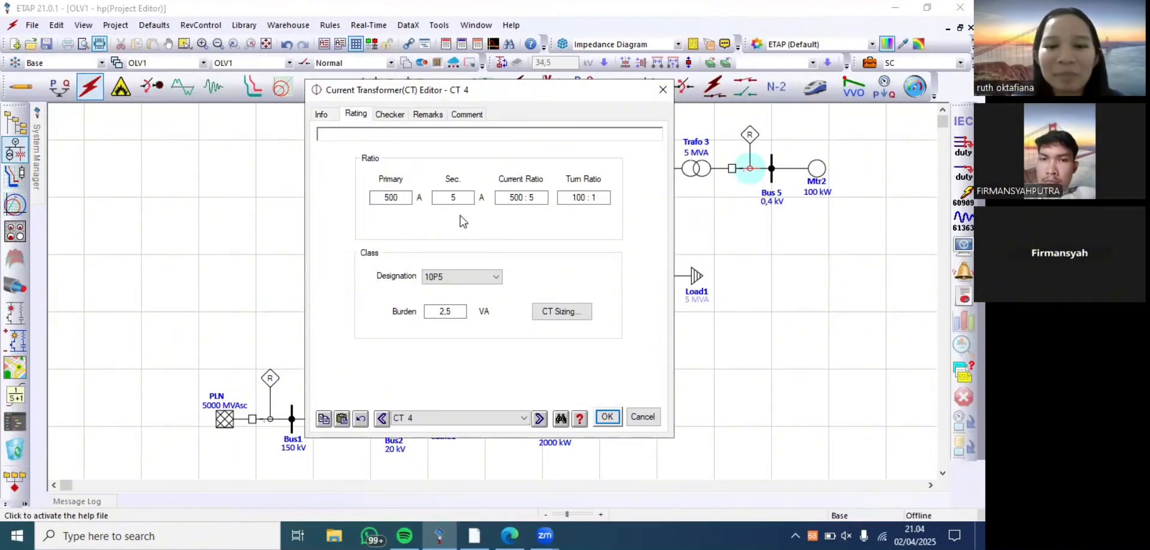
left_click(608, 417)
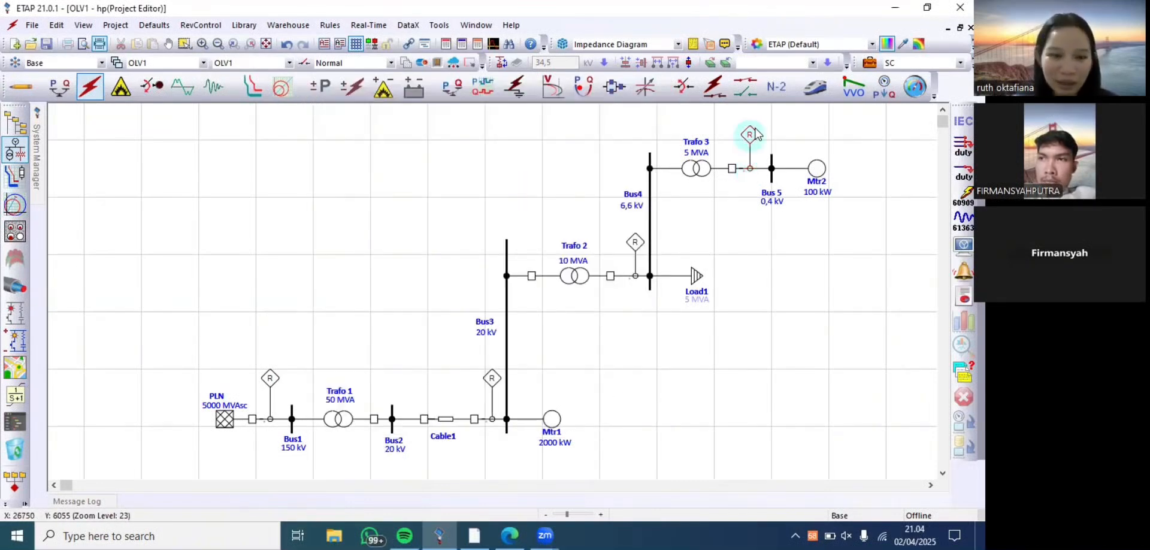
Inspect the overcurrent curve type, pickup and time dial of relay 4 next to Bus 5
double_click(749, 134)
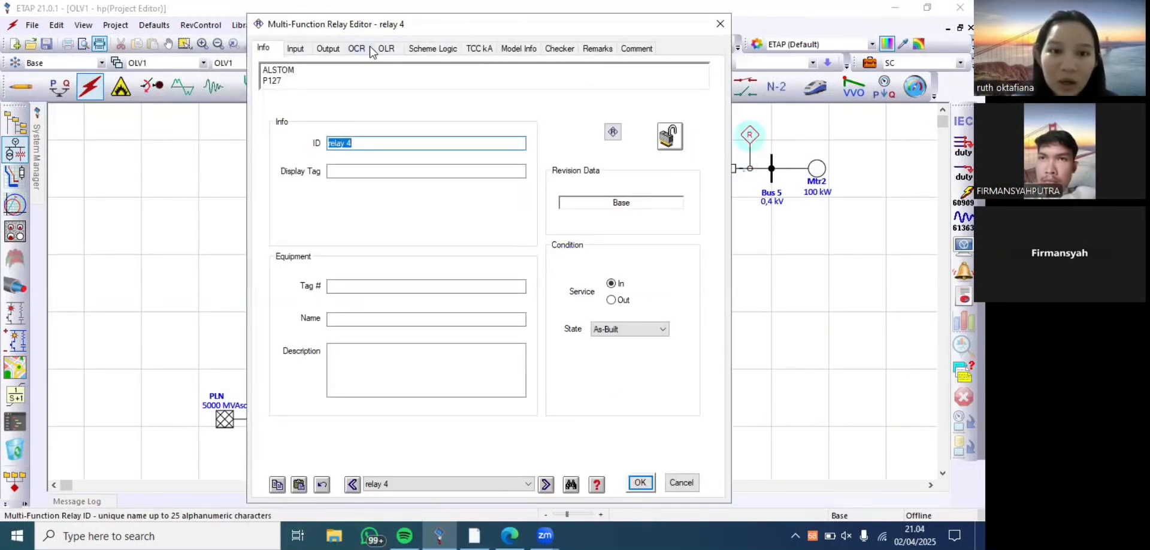
left_click(366, 49)
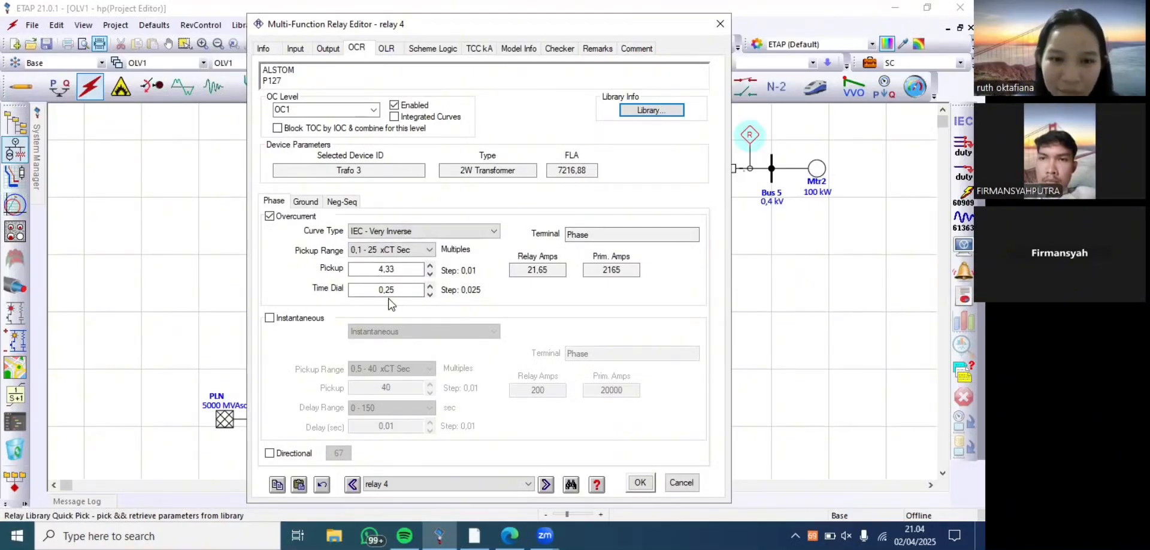
left_click(639, 483)
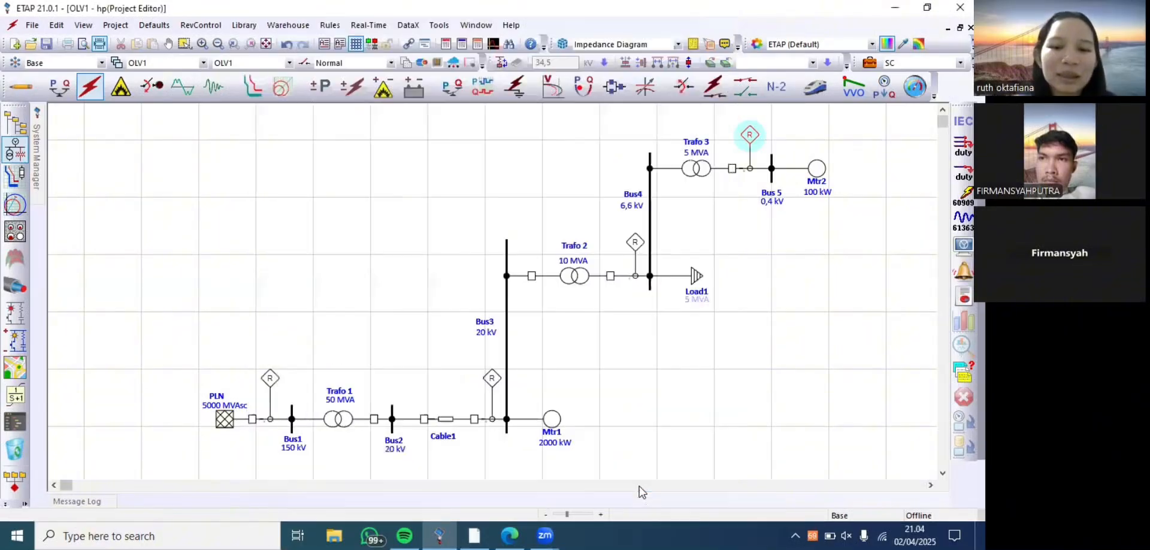
Switch the single-line diagram to Load Flow Analysis mode and run the load flow calculation
left_click(674, 398)
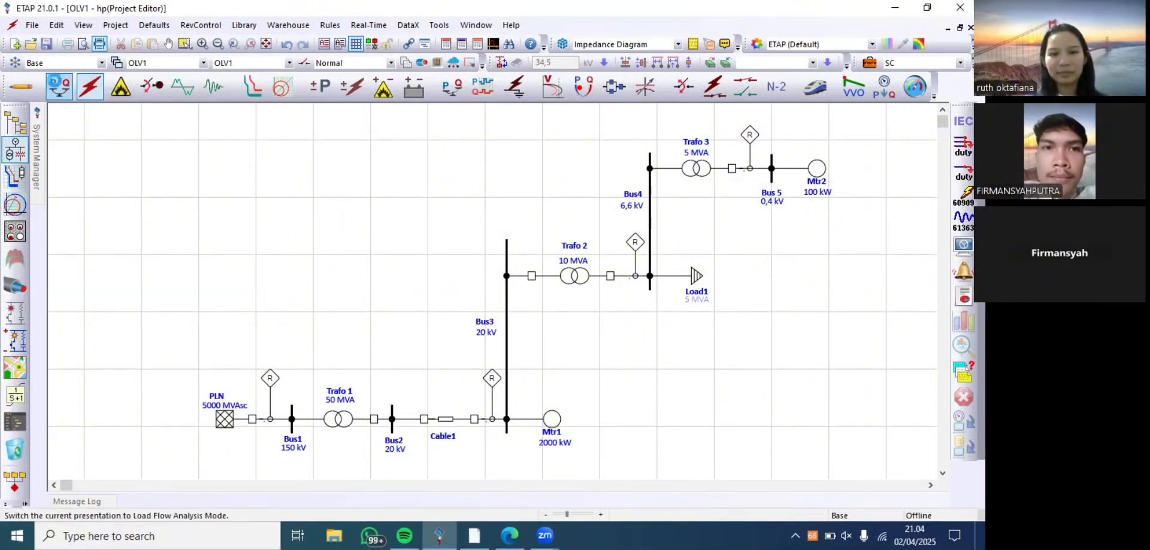
left_click(59, 86)
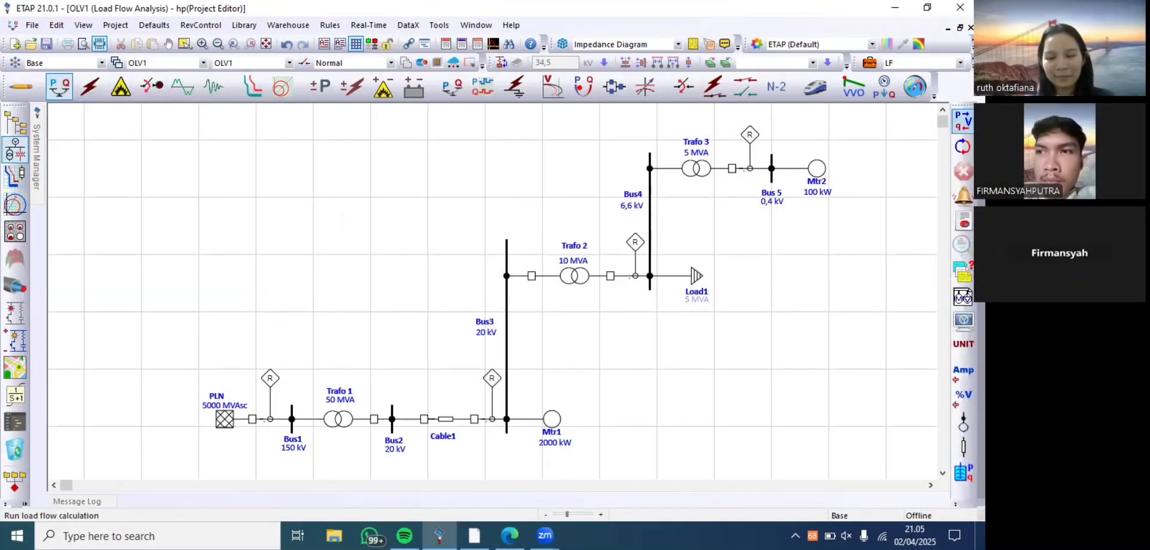
left_click(957, 124)
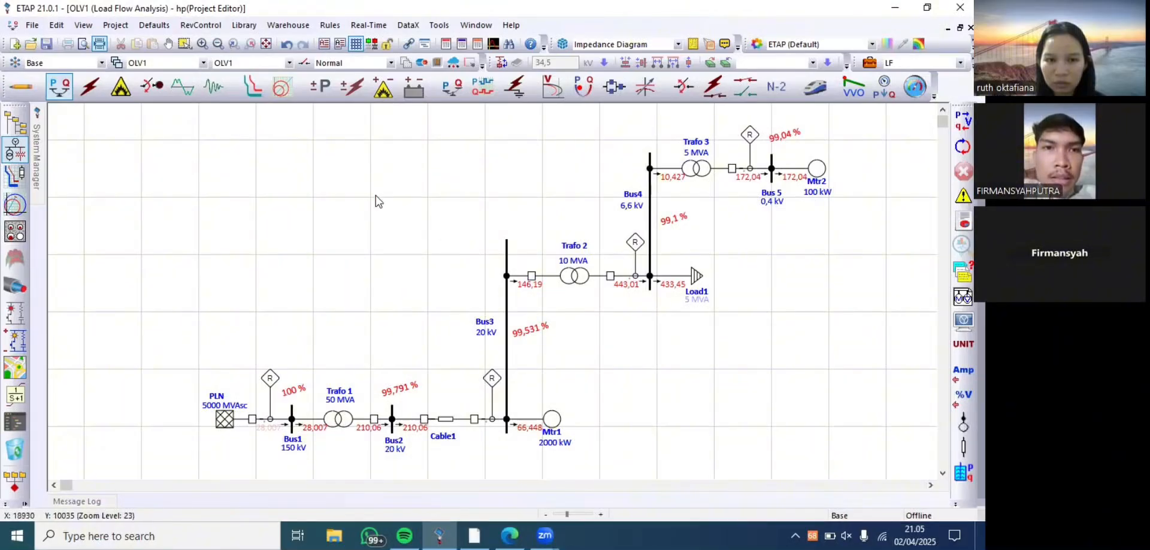
Switch the diagram to Short-Circuit Analysis mode and mark Bus1 as a faulted bus
left_click(84, 96)
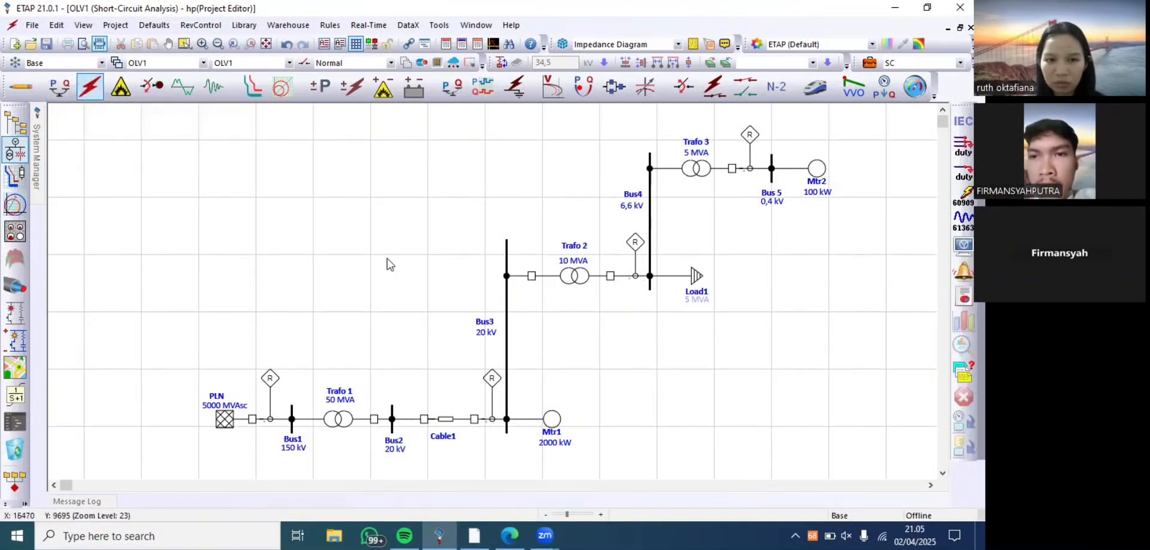
left_click(292, 411)
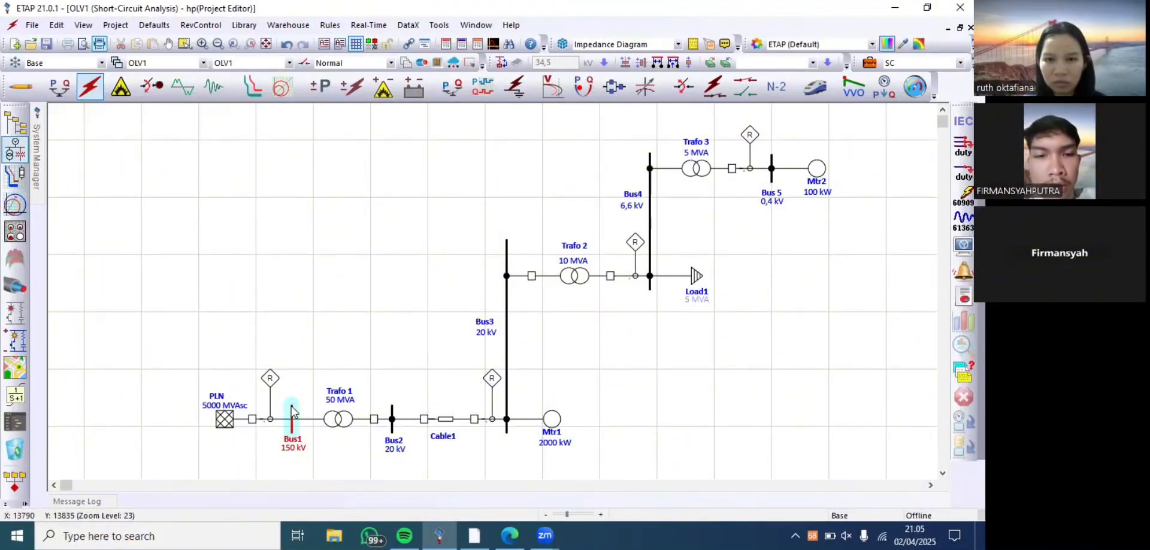
double_click(292, 412)
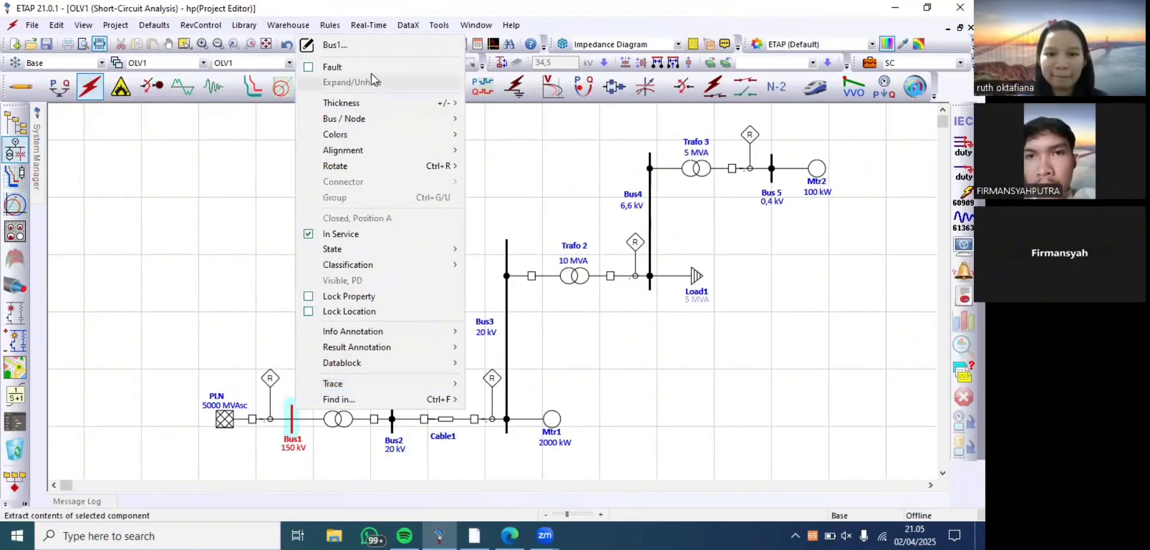
left_click(371, 65)
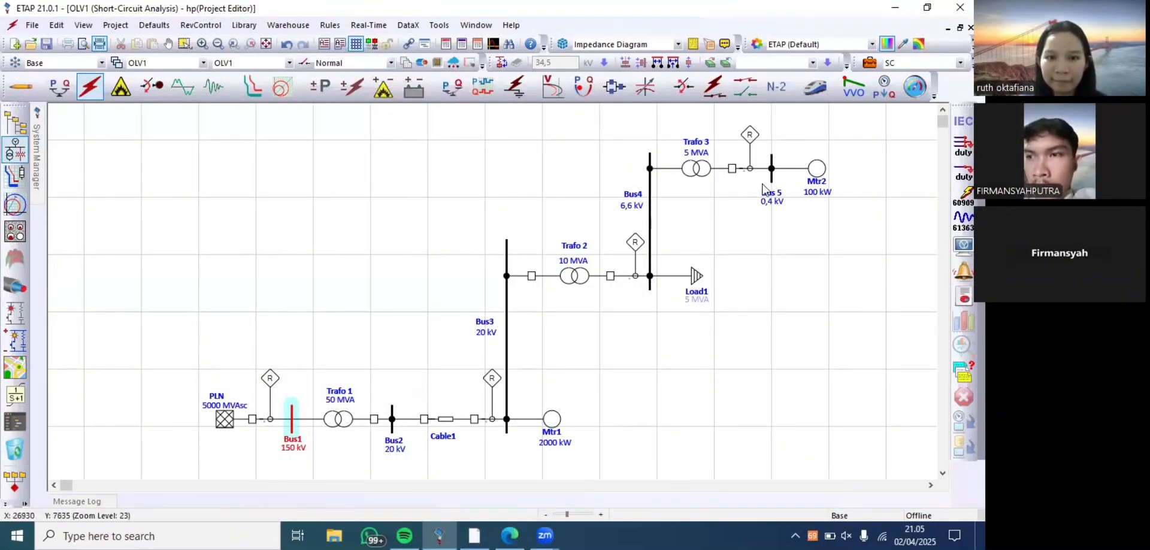
Run the IEC 60909 short-circuit calculation for the fault at Bus1
left_click(963, 197)
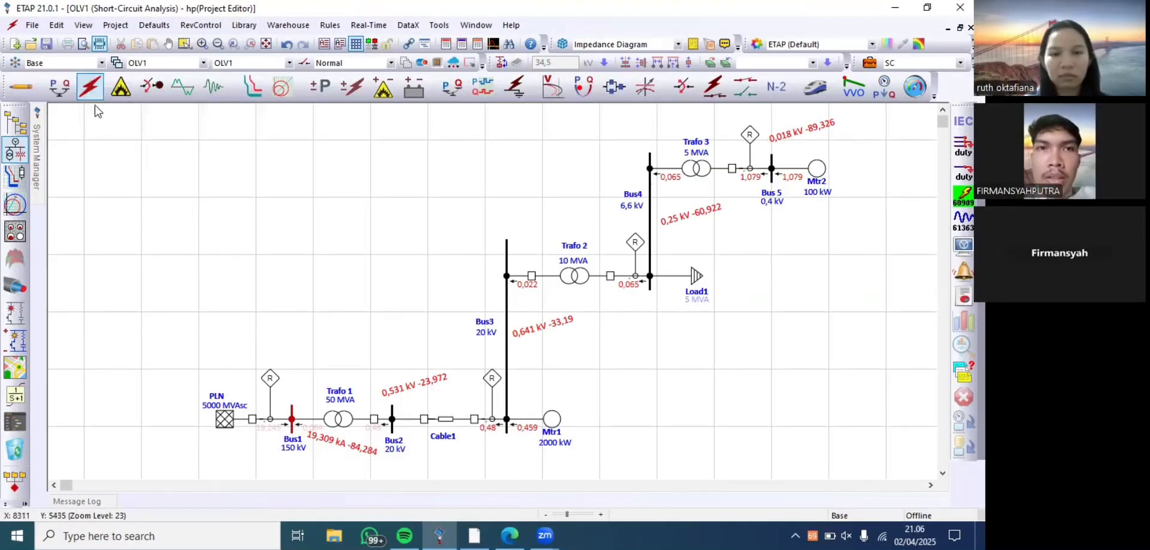
left_click(87, 90)
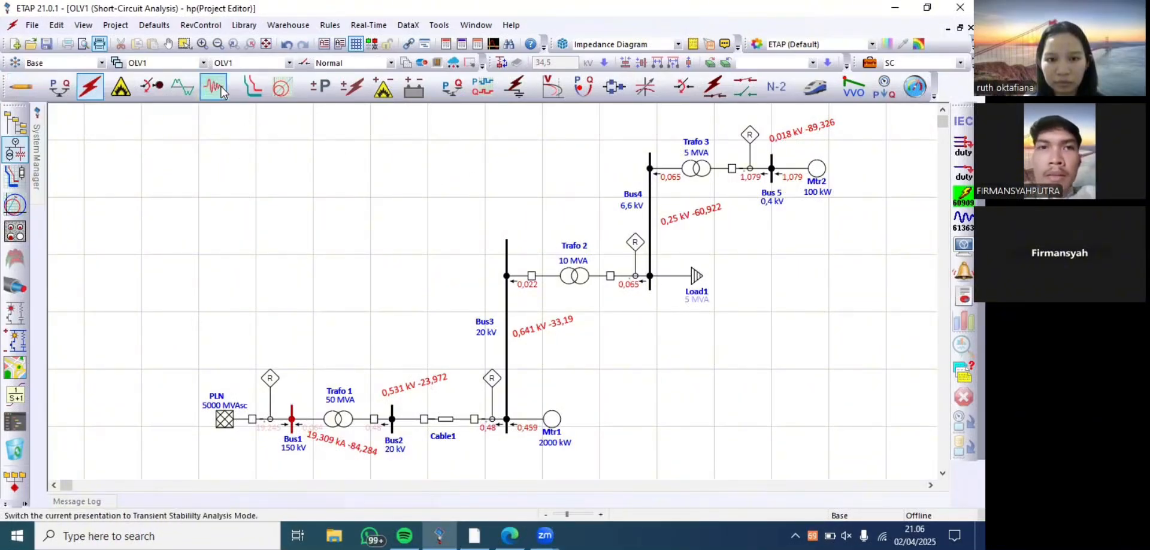
Switch the diagram to Star Protection & Coordination mode, insert a fault at Bus3 and inspect the tripping of CB 4 and CB 1
left_click(246, 92)
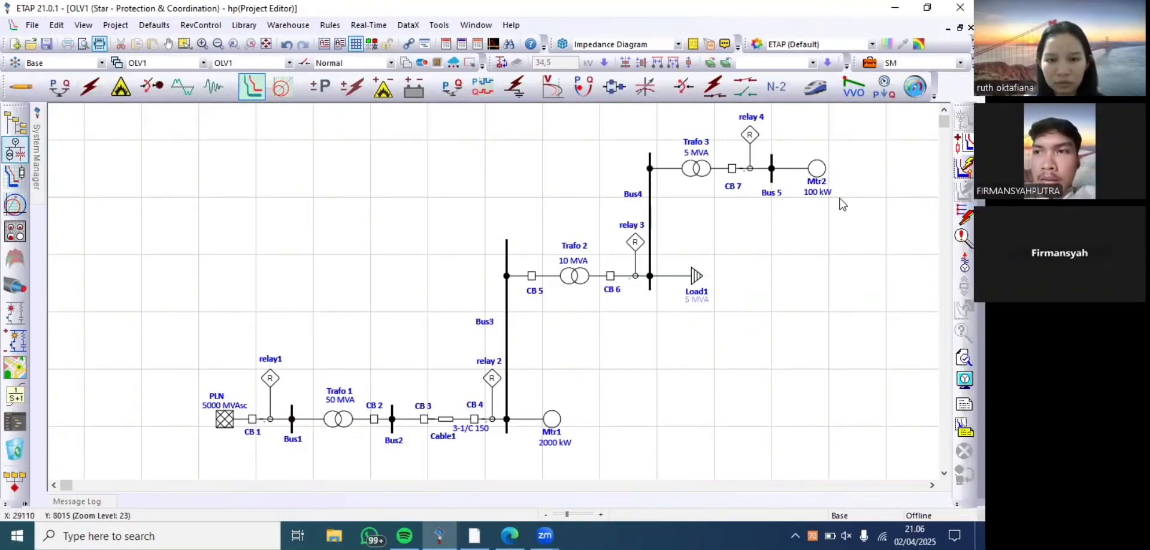
left_click(958, 215)
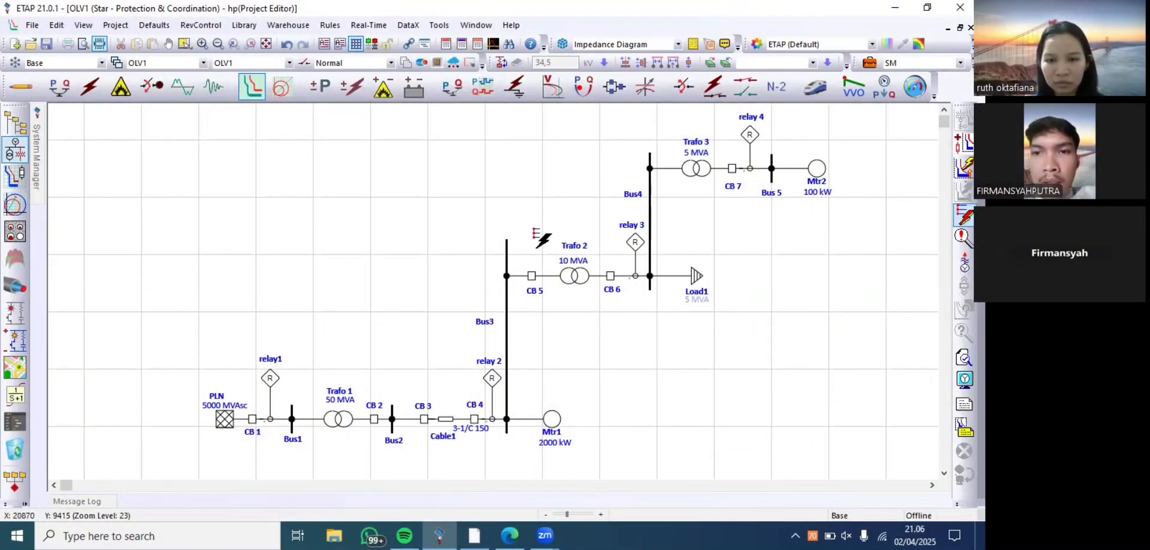
left_click(507, 242)
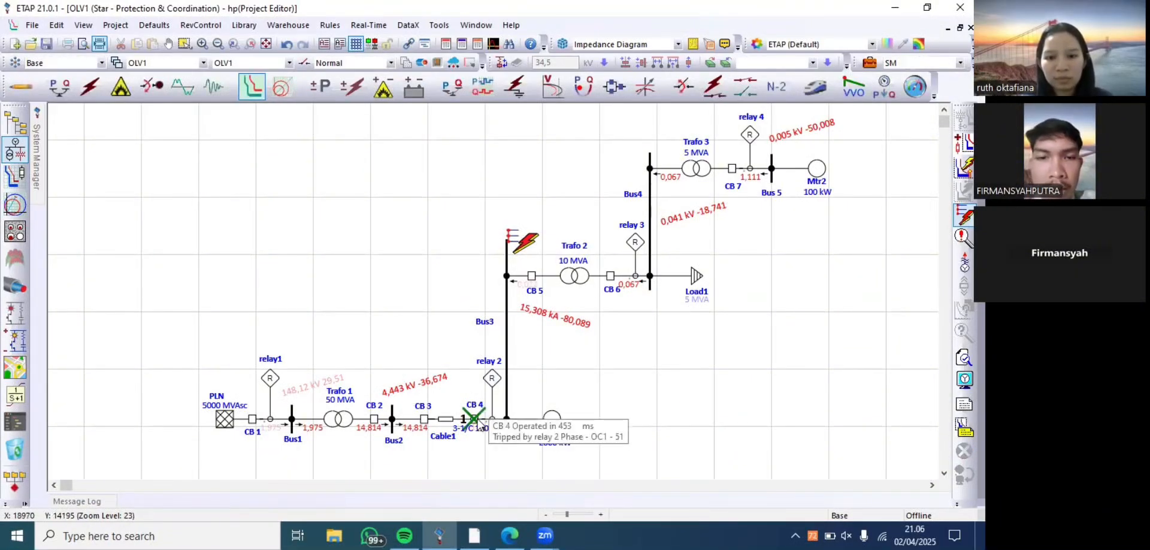
mouse_move(477, 426)
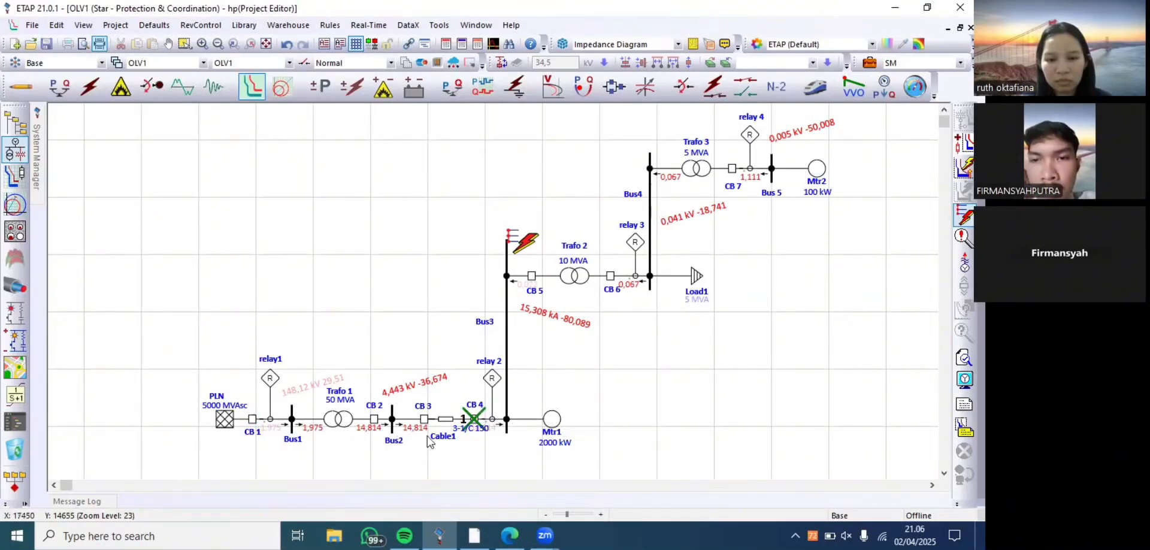
mouse_move(252, 427)
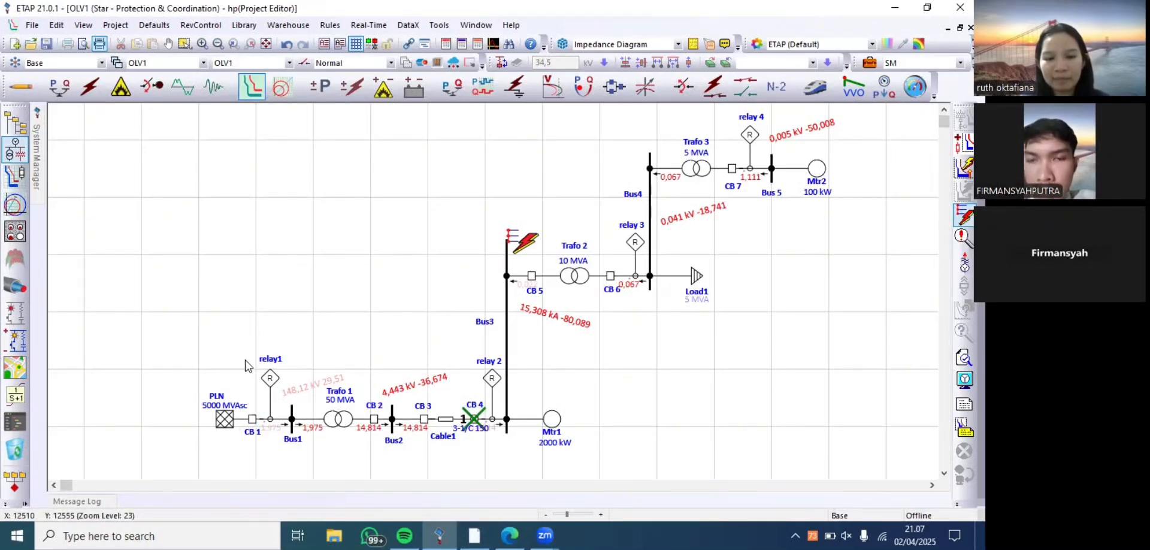
Plot the time-current curves of relay1 and relay 2 in a new Star view for the Bus3 fault, and return to the single-line diagram
left_click_drag(246, 360, 499, 388)
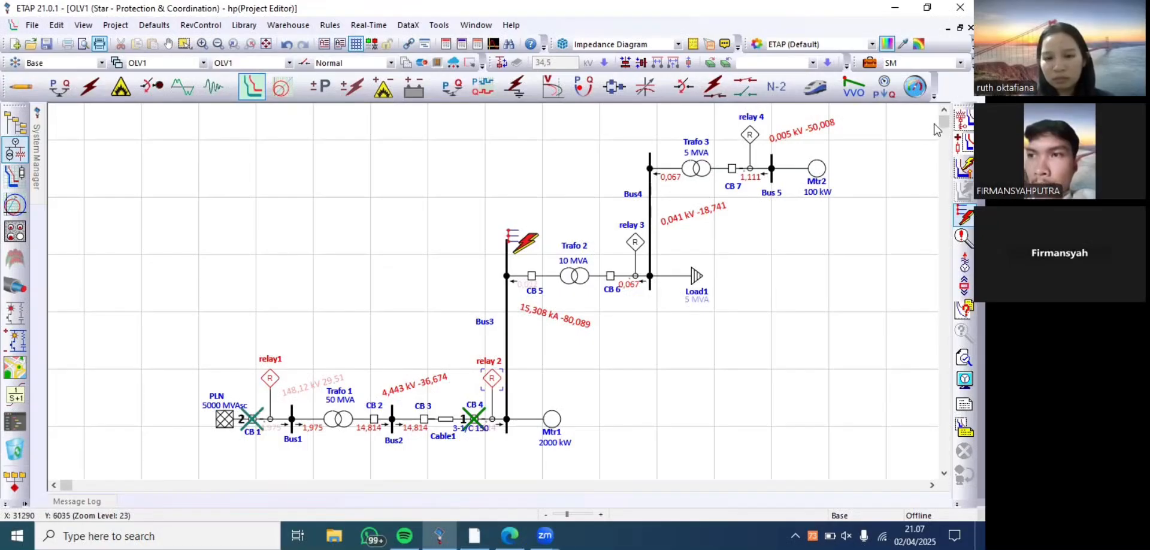
left_click(963, 120)
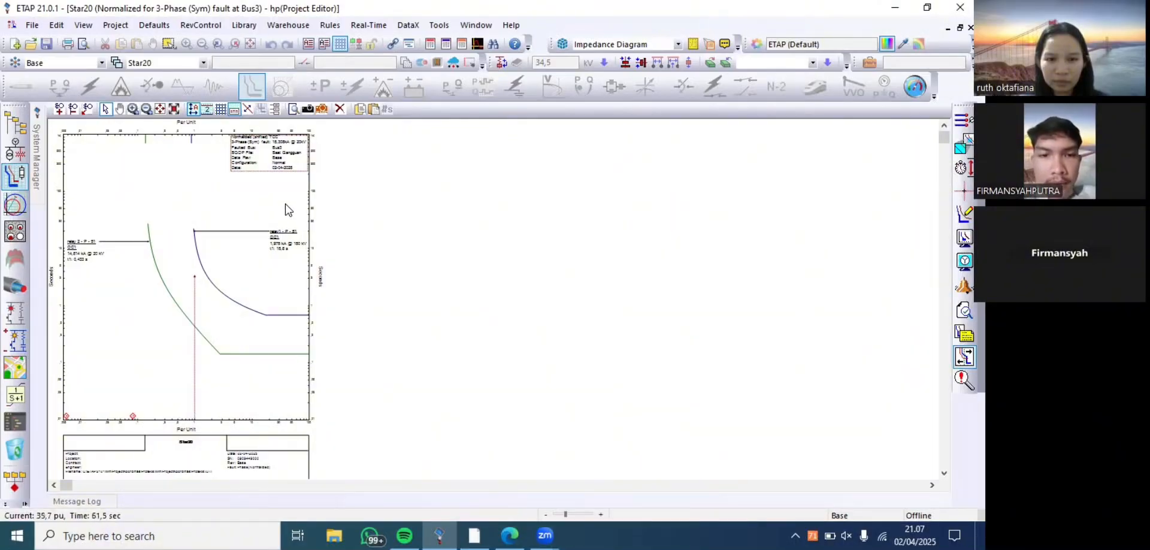
key("ctrl+Tab")
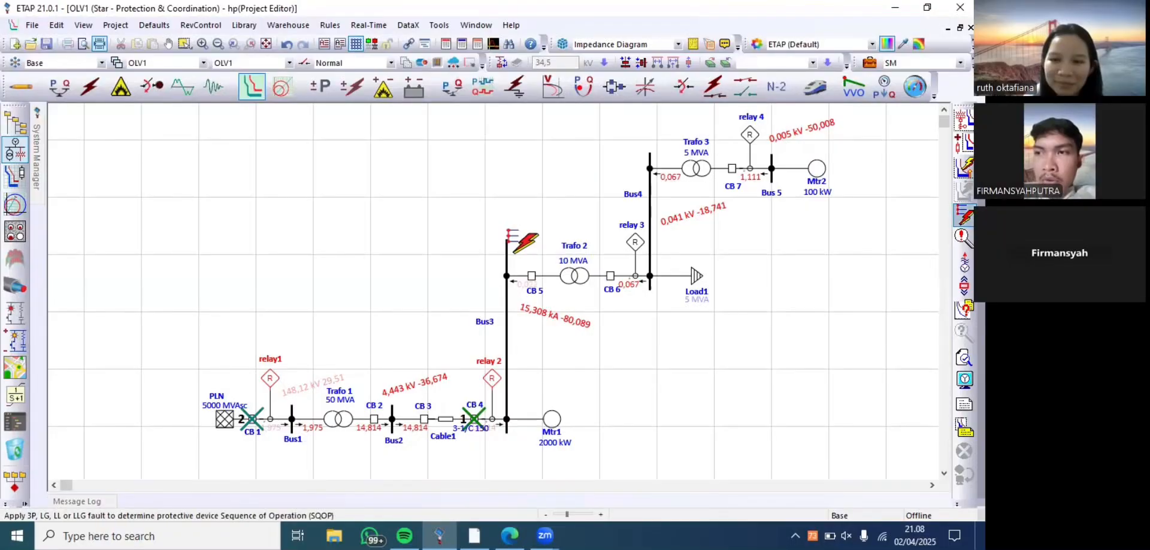
Insert a fault at Bus 5 and inspect the operating time and tripping relay of CB 7
left_click(964, 214)
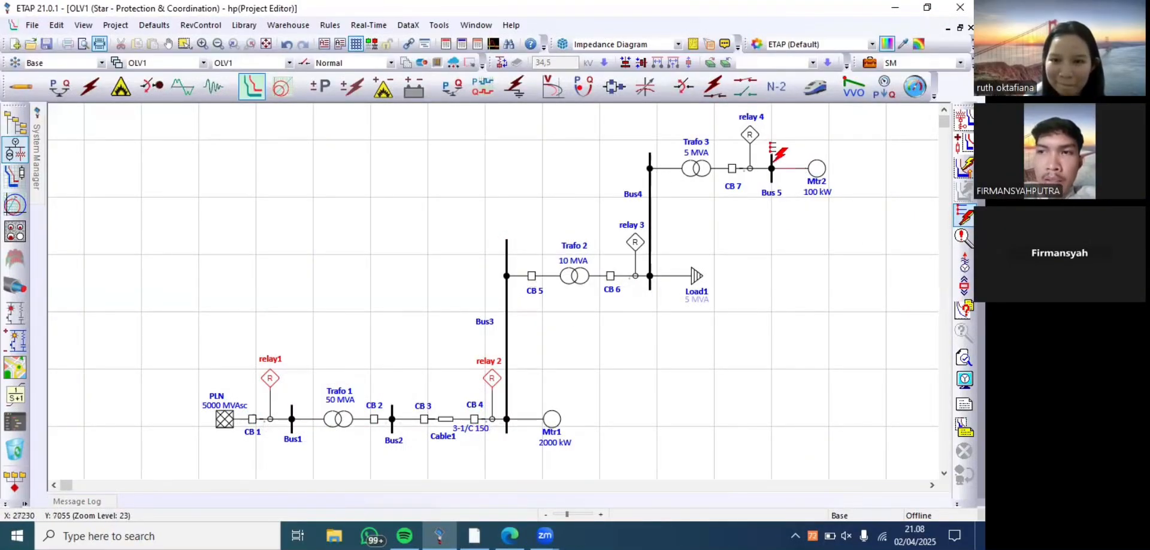
left_click(771, 155)
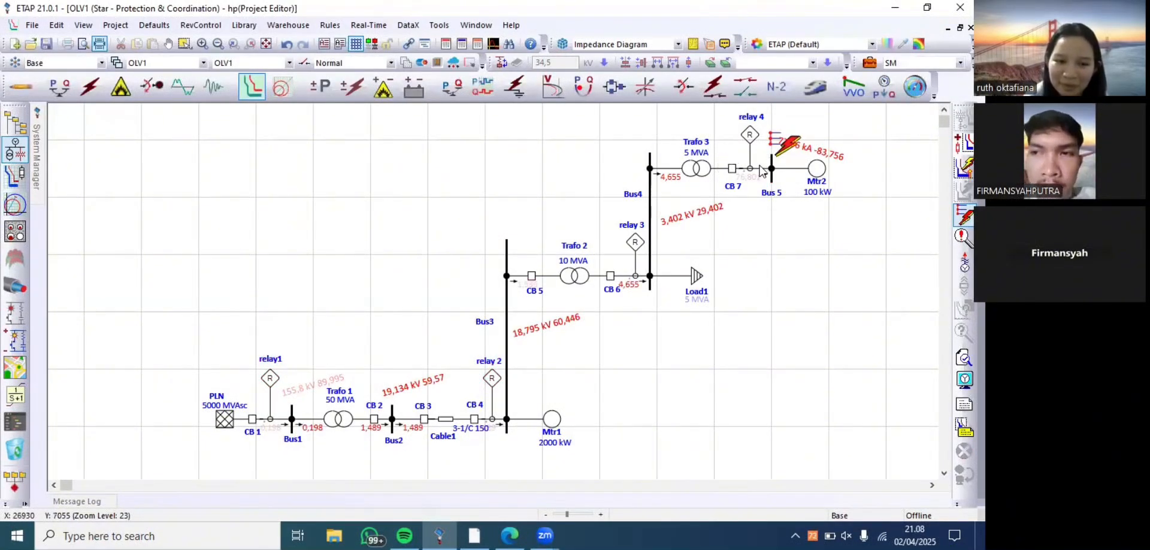
mouse_move(740, 178)
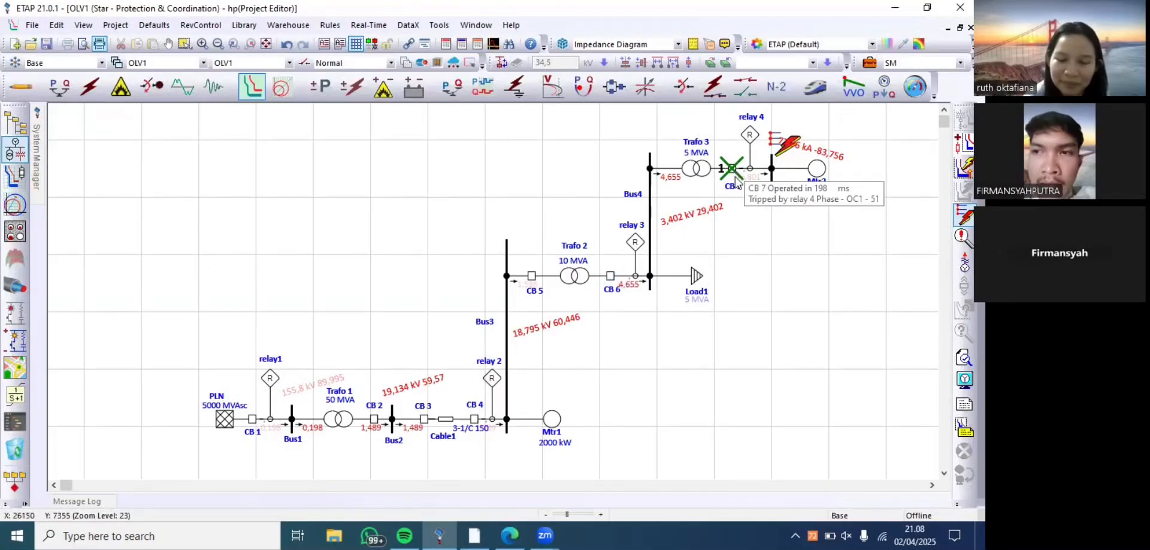